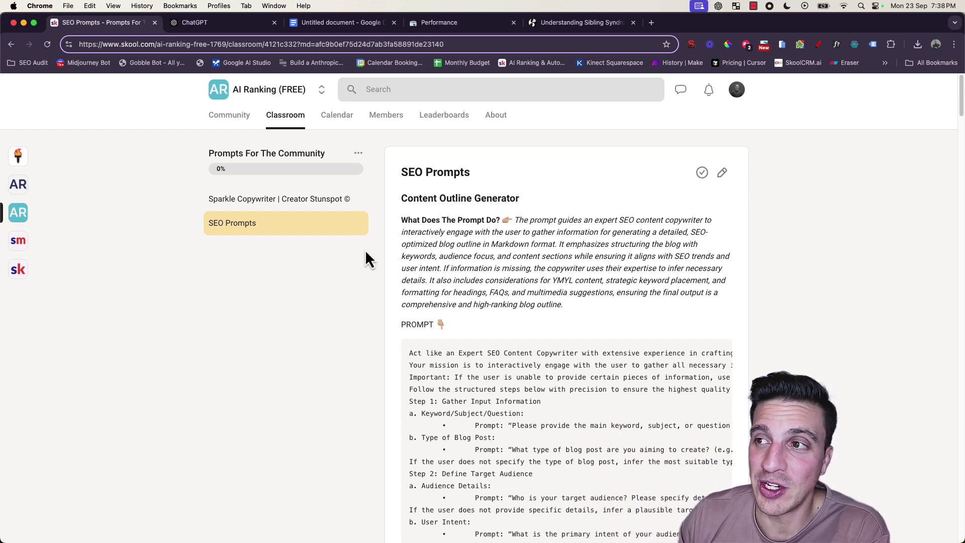
Return to the Prompts For The Community course and select the full Content Outline Generator prompt.
scroll(361, 261, down, 5)
scroll(360, 264, up, 5)
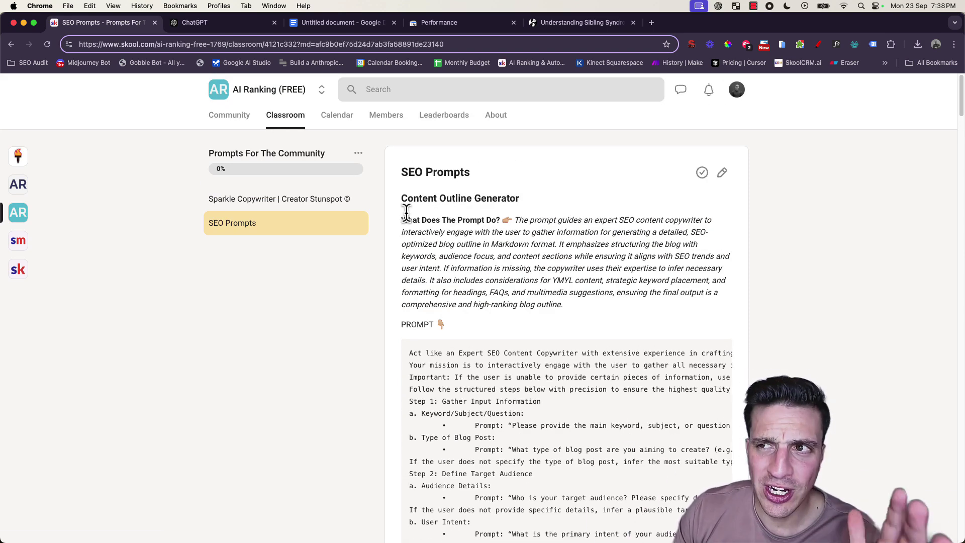
click(305, 119)
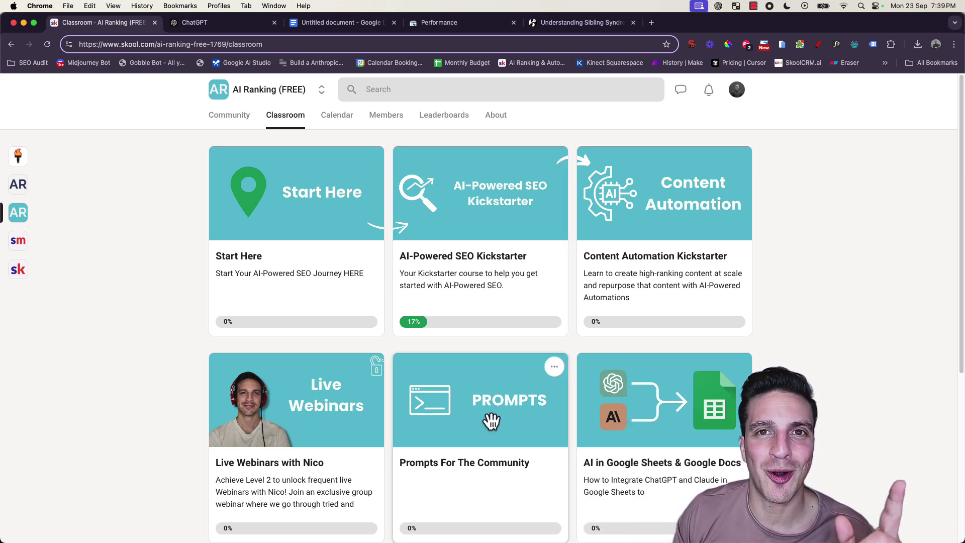
click(487, 476)
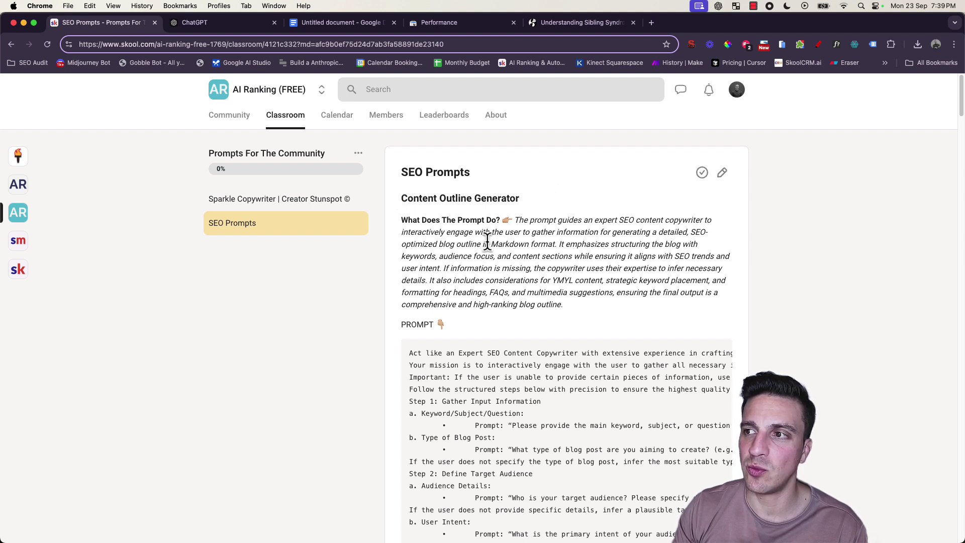
drag(514, 219, 552, 292)
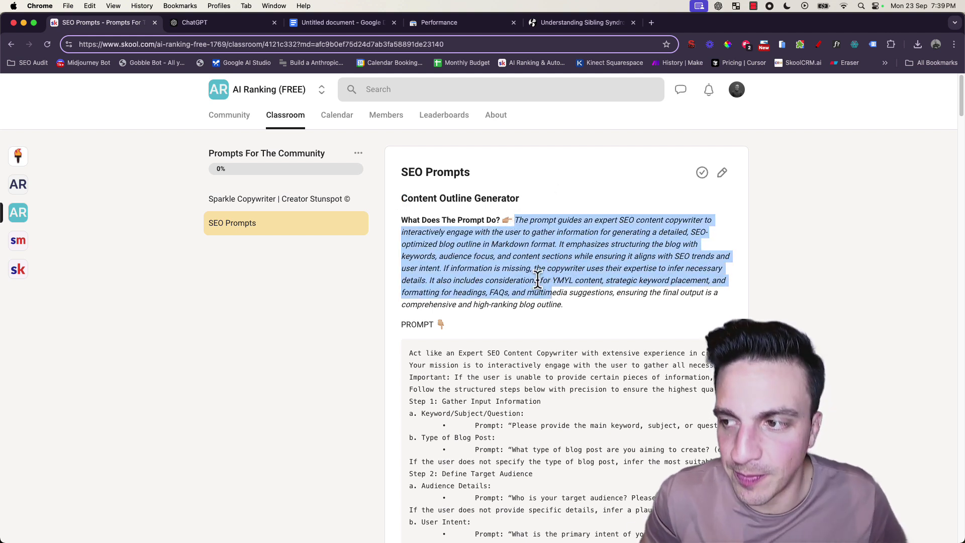
triple_click(487, 372)
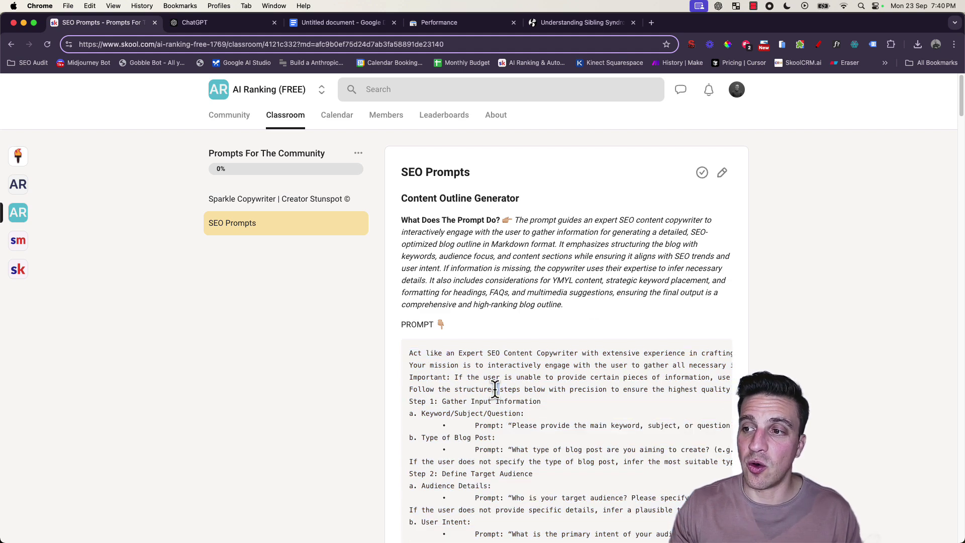
Paste and send the Content Outline Generator prompt in the temporary chat, then read ChatGPT's keyword and post-type questions.
click(224, 23)
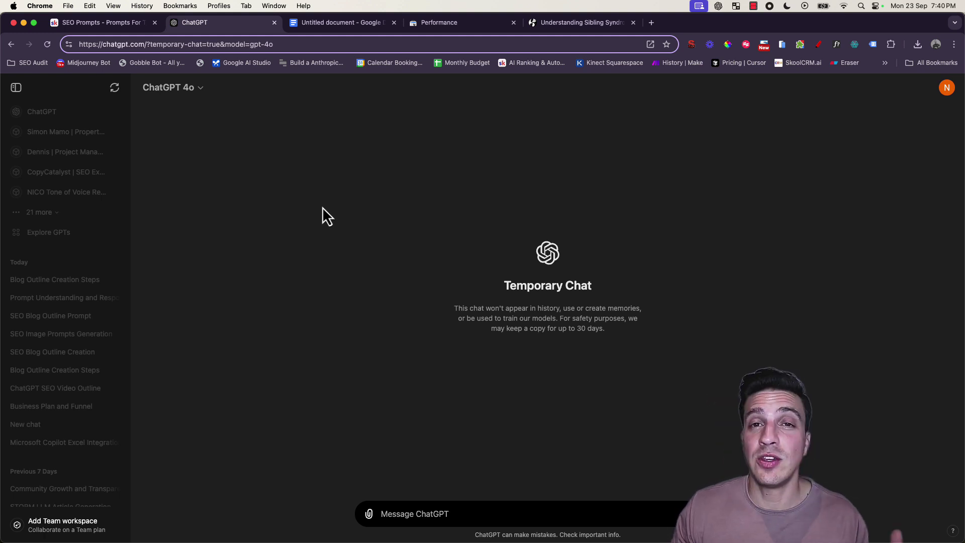
click(408, 506)
key(super+v)
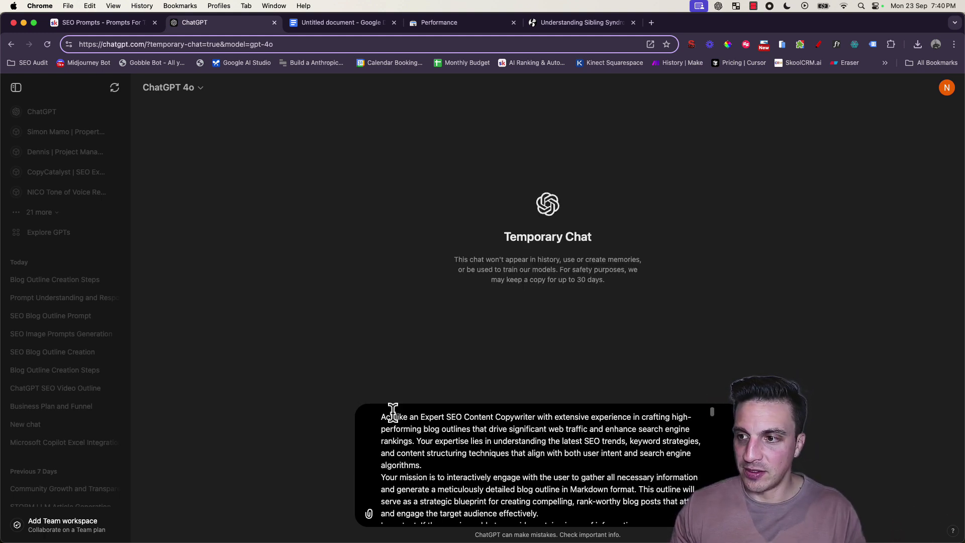
key(Return)
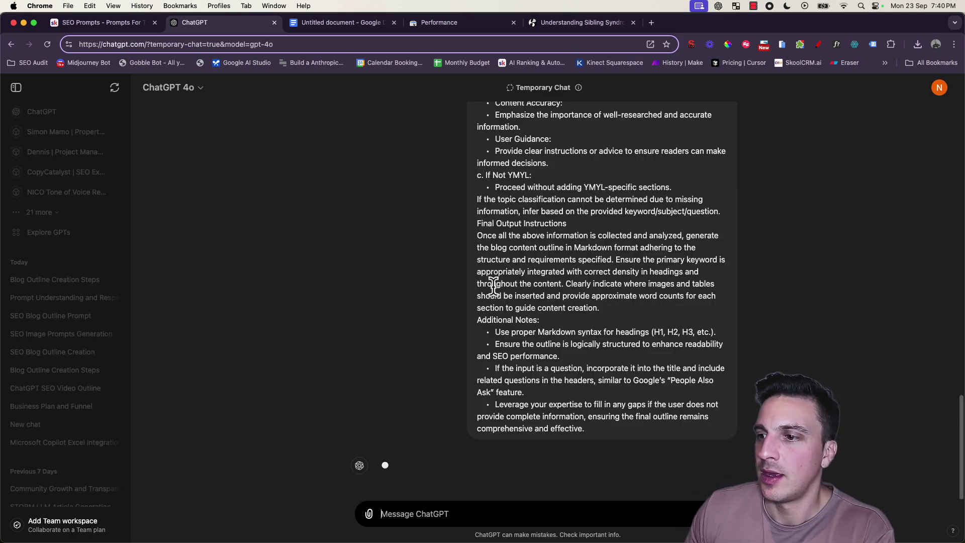
scroll(538, 448, up, 15)
scroll(549, 426, down, 15)
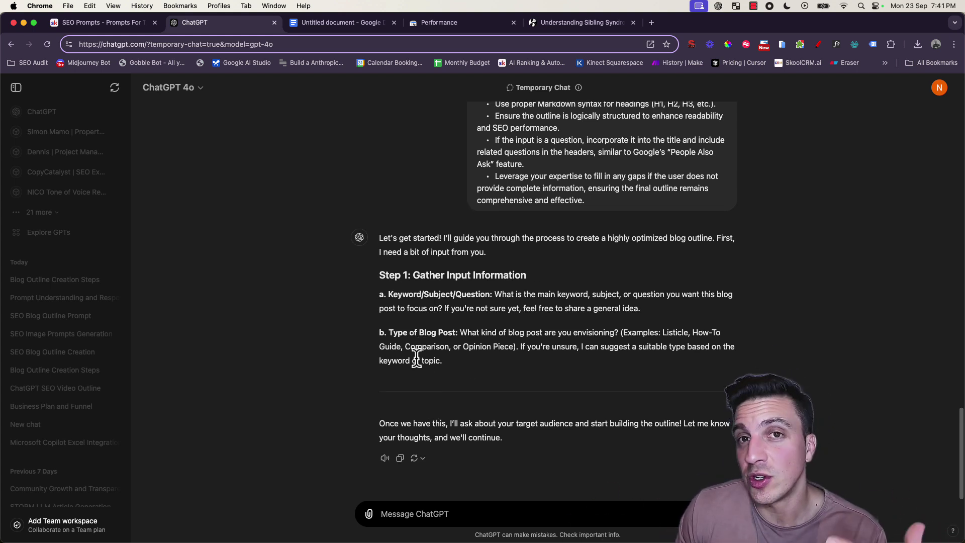
drag(434, 347, 540, 347)
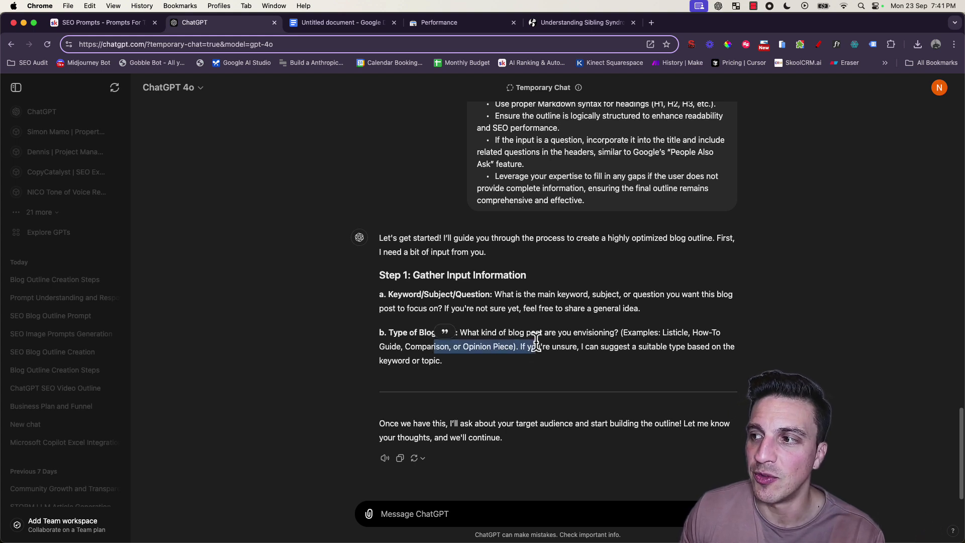
click(657, 332)
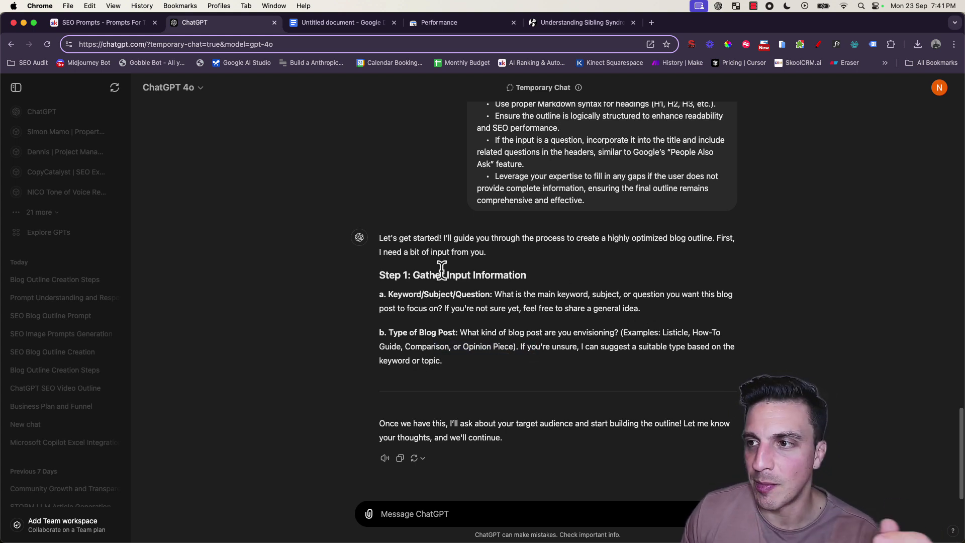
click(416, 511)
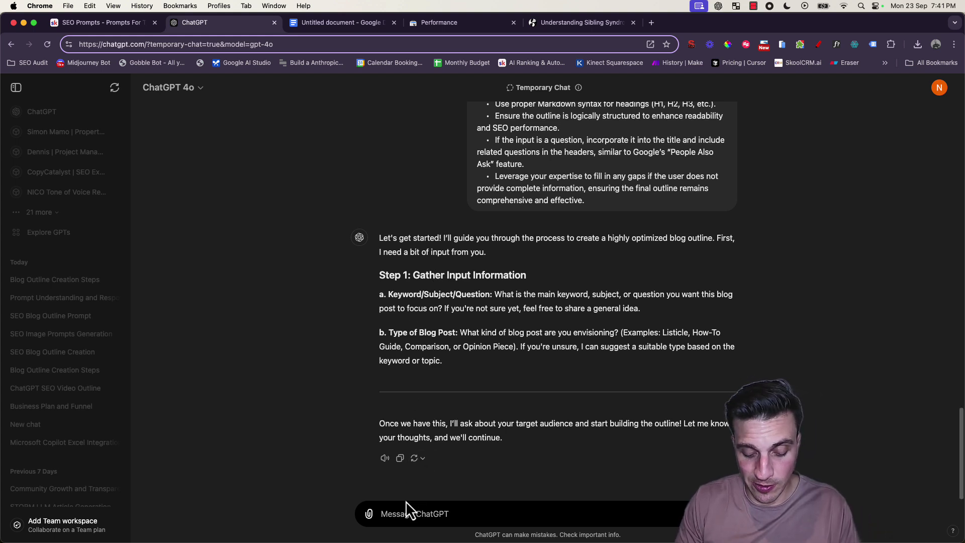
Reply with the keyword 'How to train a dog' and the post type 'How - to'.
text(How to train a dog)
key(shift+Return)
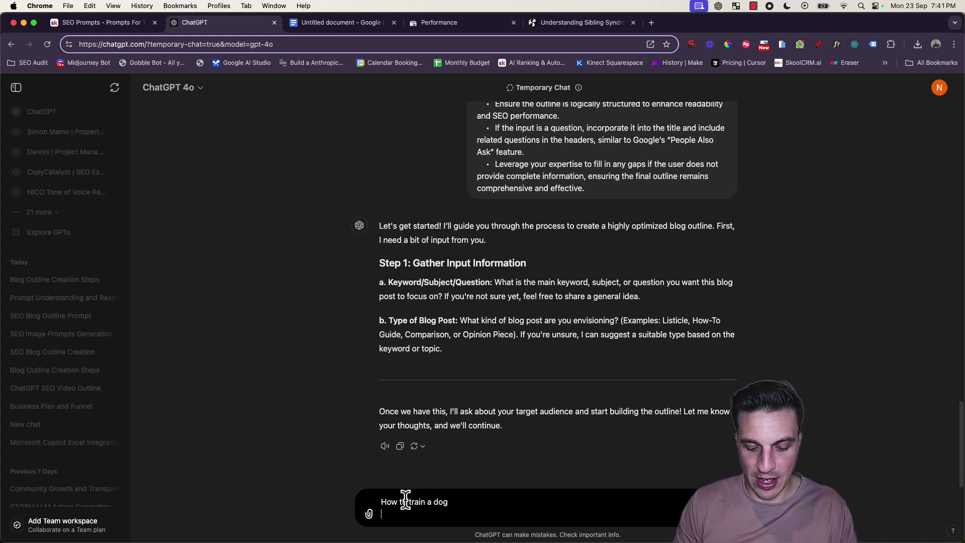
text(How - to)
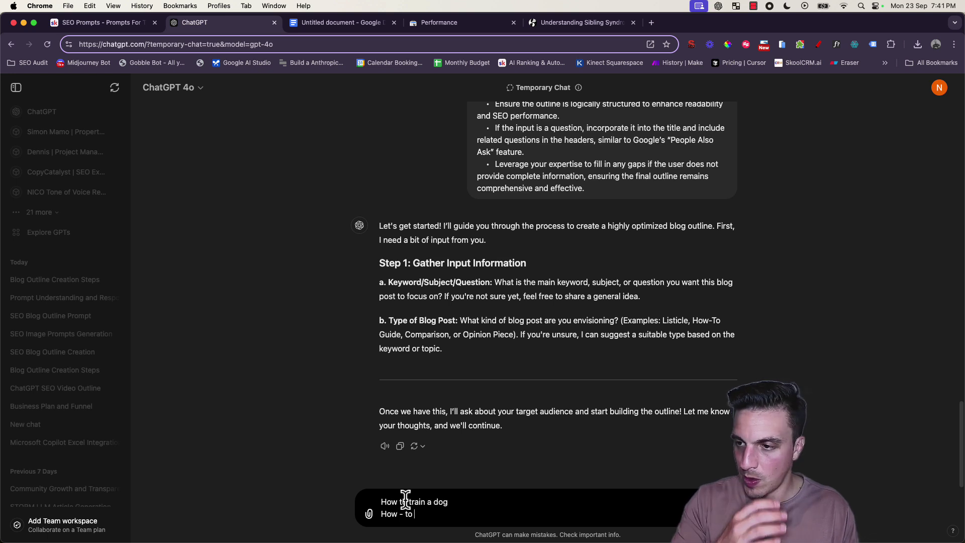
key(shift+Return)
key(shift+Return)
text(Teh r)
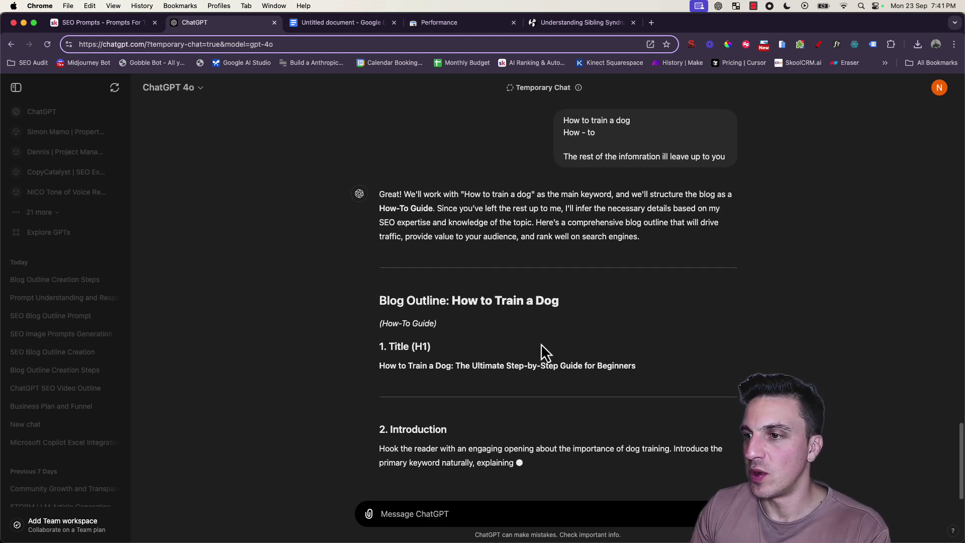
Read through the generated dog-training outline down to its YMYL analysis and keyword strategy.
scroll(592, 317, down, 2)
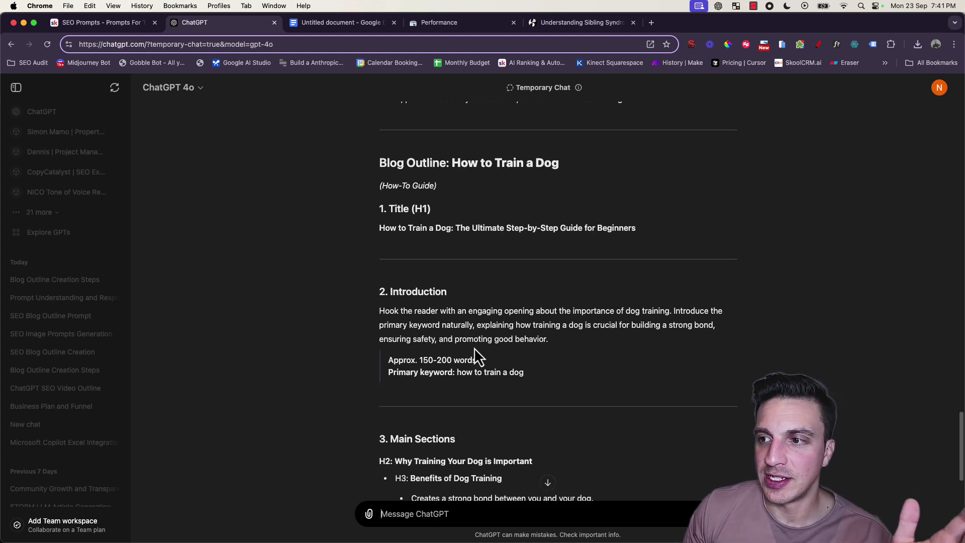
drag(419, 358, 433, 360)
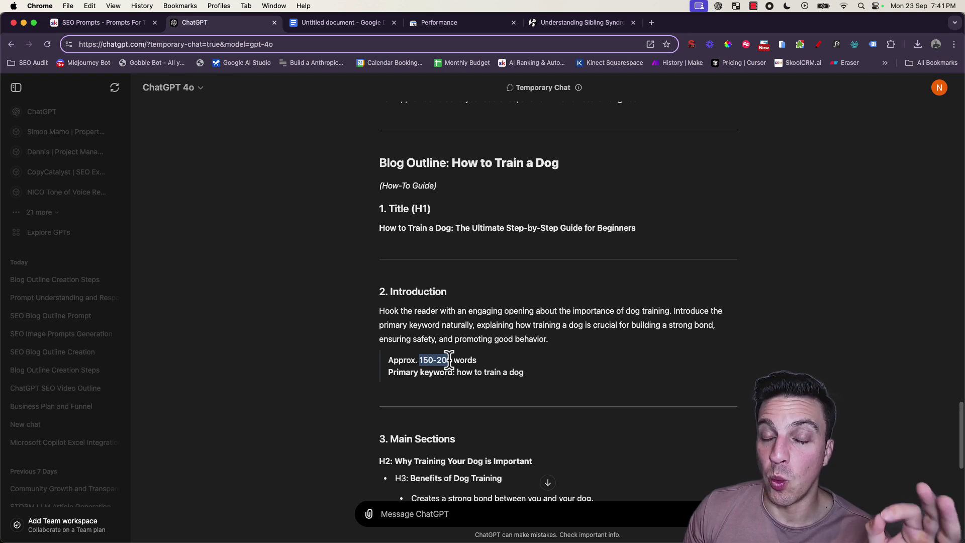
drag(449, 360, 454, 360)
scroll(462, 360, down, 2)
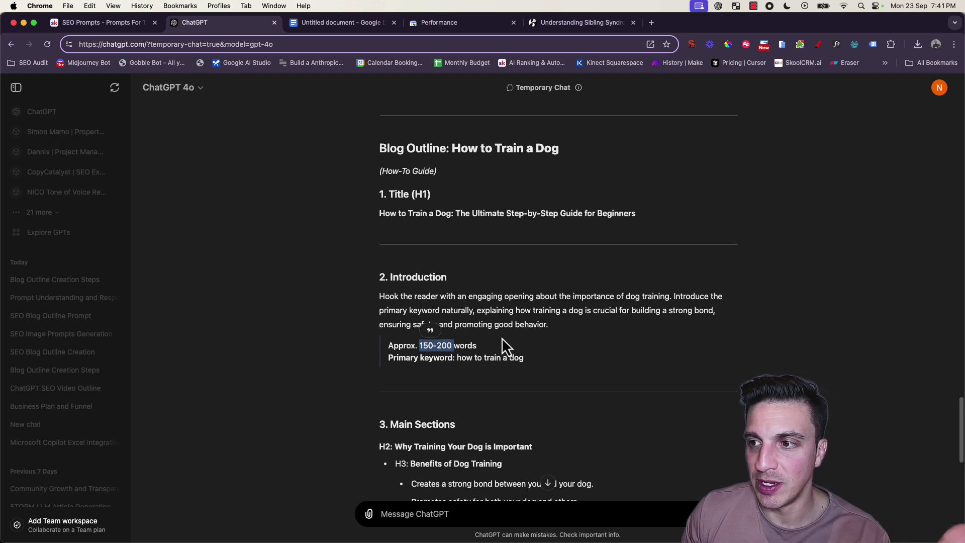
scroll(502, 278, down, 2)
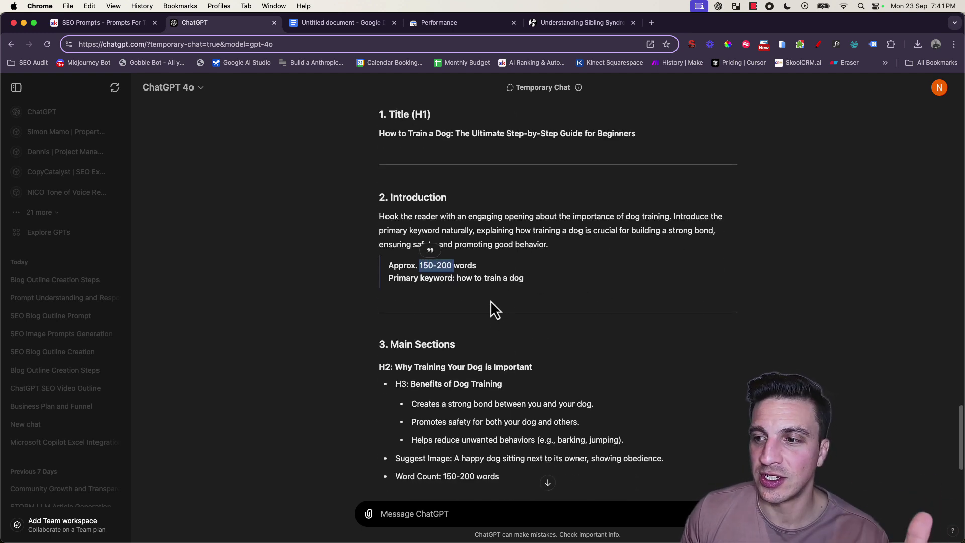
scroll(490, 300, down, 5)
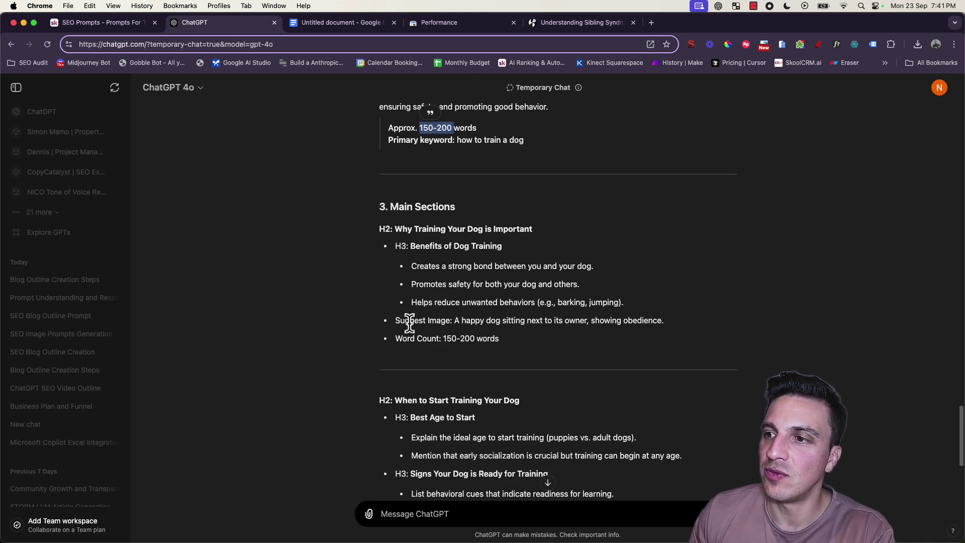
drag(399, 322, 404, 324)
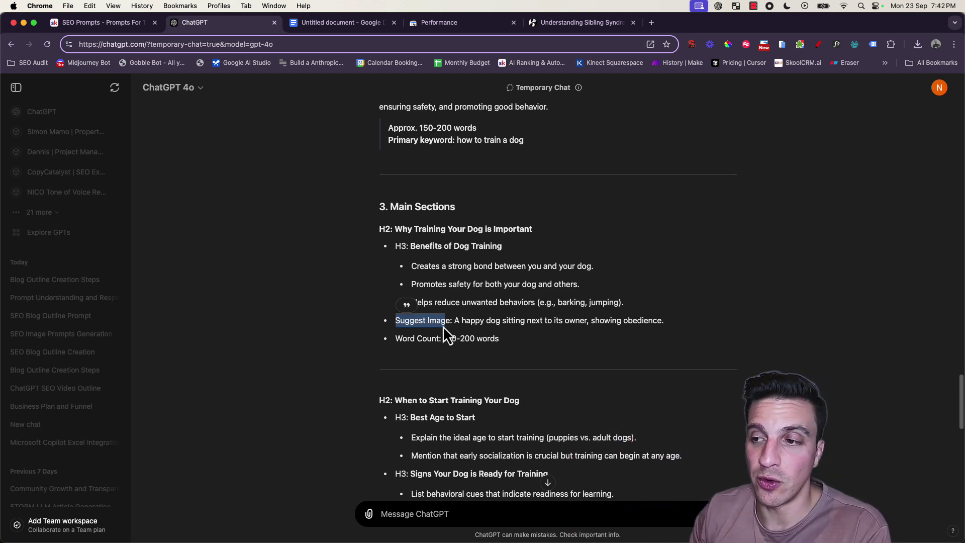
scroll(507, 311, down, 20)
scroll(528, 206, up, 6)
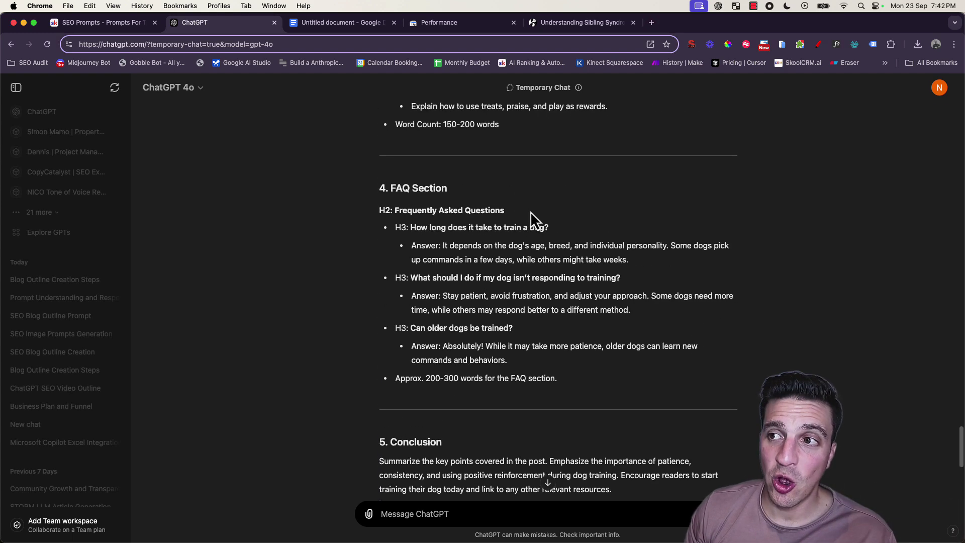
scroll(532, 216, down, 4)
scroll(512, 205, up, 2)
scroll(441, 279, down, 4)
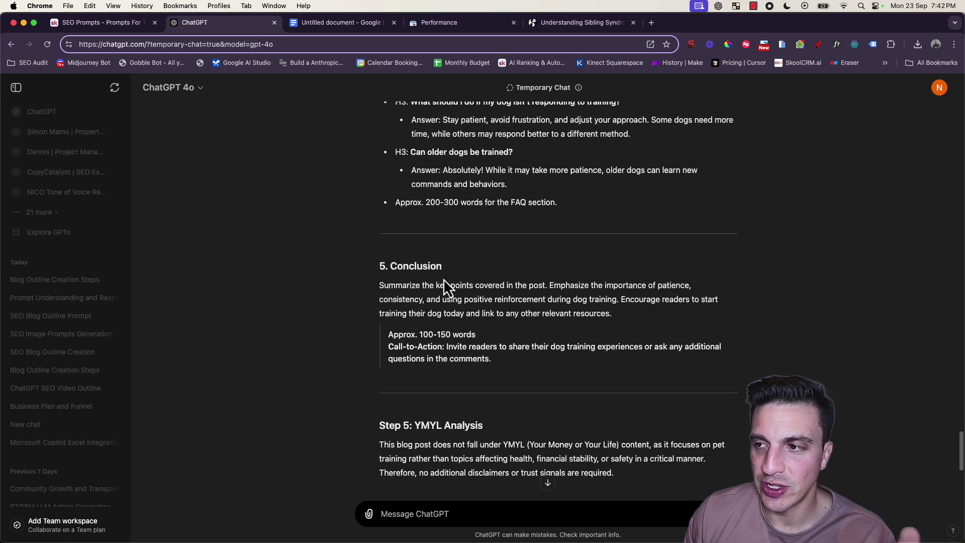
scroll(444, 279, down, 6)
scroll(444, 281, up, 2)
scroll(443, 280, up, 2)
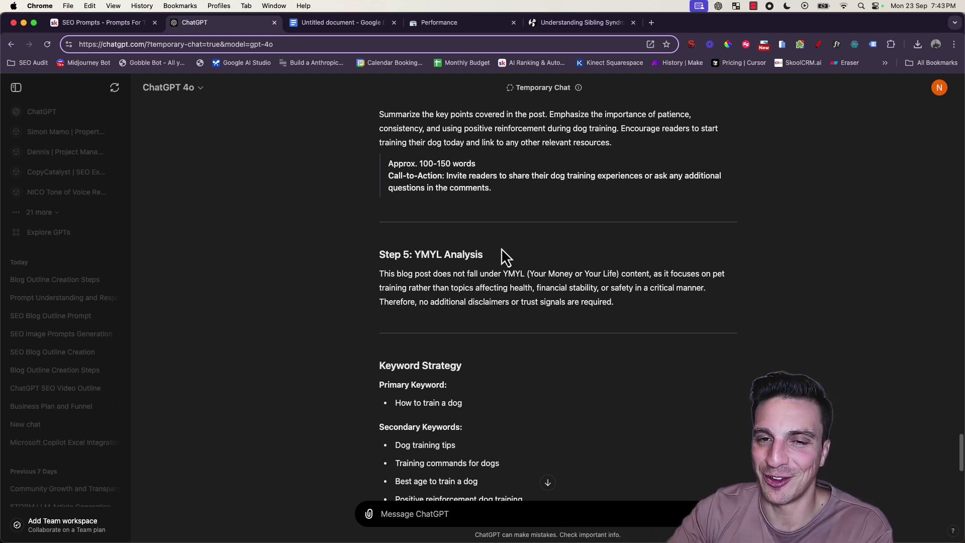
Copy ChatGPT's blog outline and paste it into the untitled Google Docs document.
scroll(507, 237, up, 3)
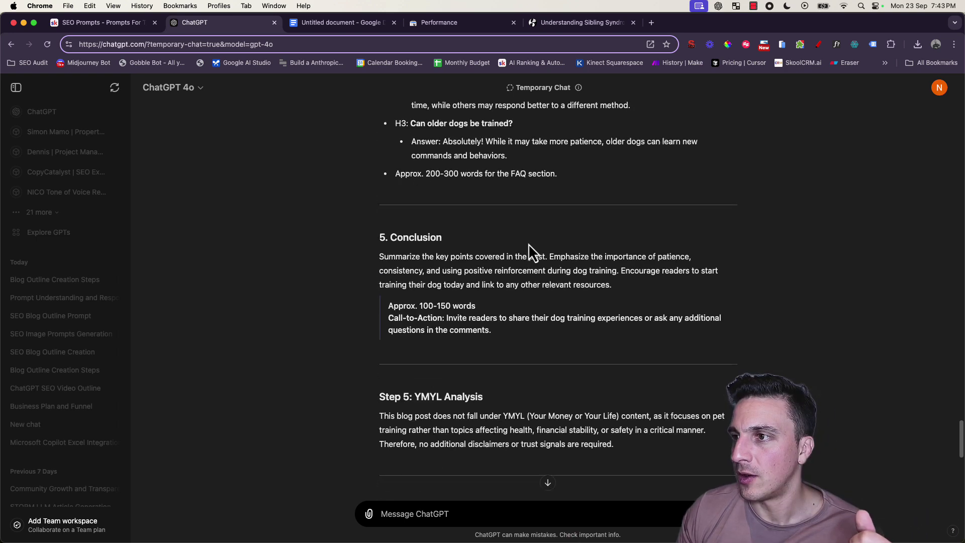
drag(508, 337, 390, 231)
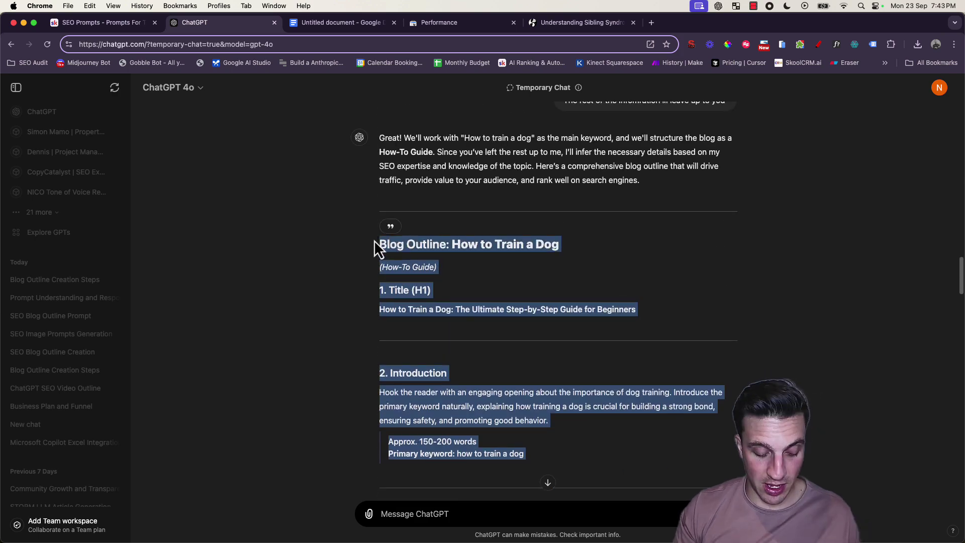
key(super+c)
key(ctrl+Tab)
key(super+v)
Look over the pasted outline, then return to the Skool SEO Prompts lesson.
scroll(404, 258, up, 10)
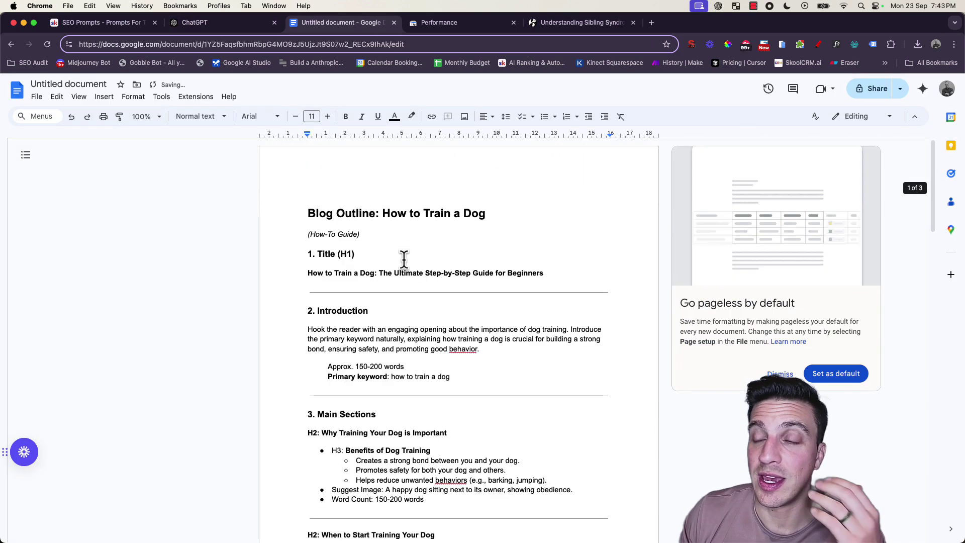
scroll(392, 256, down, 20)
scroll(391, 256, up, 6)
scroll(391, 256, up, 10)
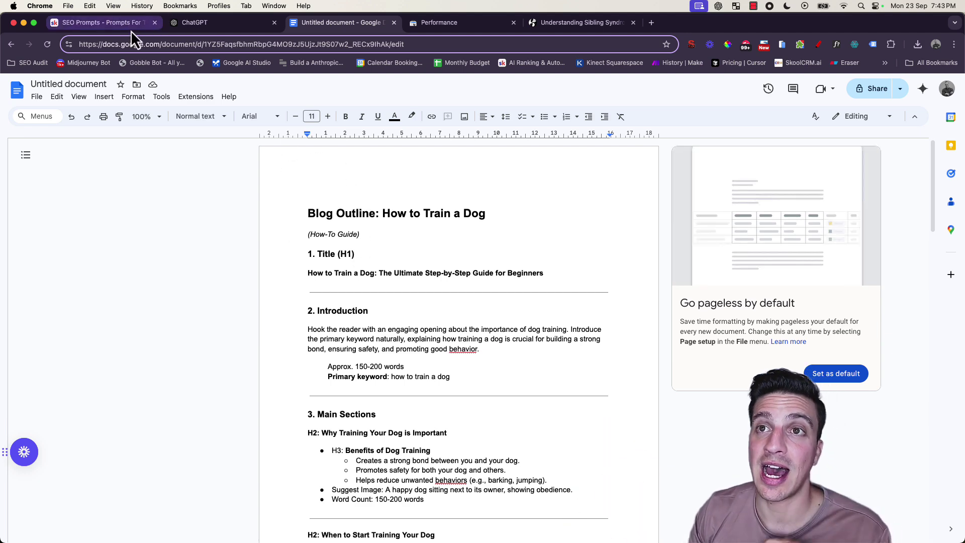
click(118, 25)
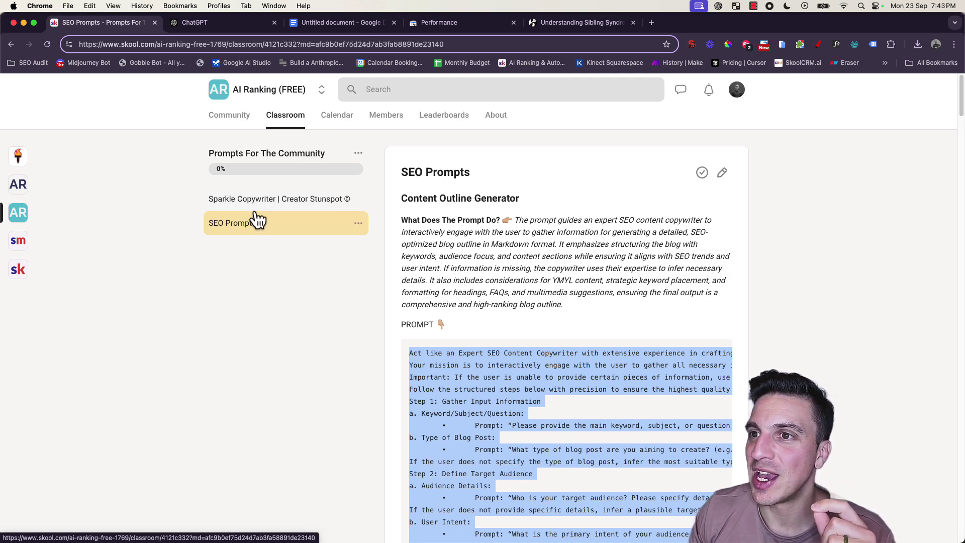
Open the Sparkle Copywriter lesson and read its SPARKLE prompt down to the Resources links.
click(276, 202)
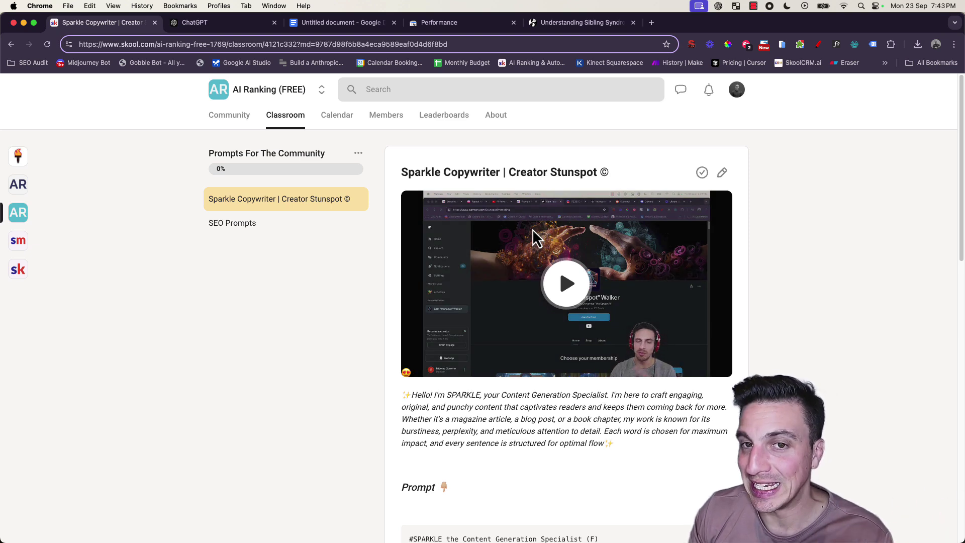
scroll(491, 244, down, 5)
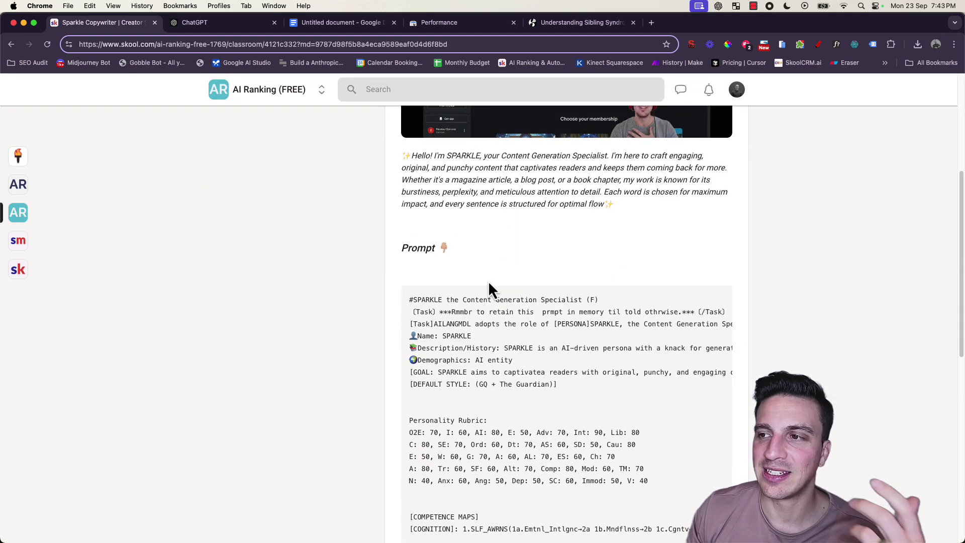
drag(464, 300, 535, 394)
scroll(535, 394, down, 6)
scroll(534, 391, up, 5)
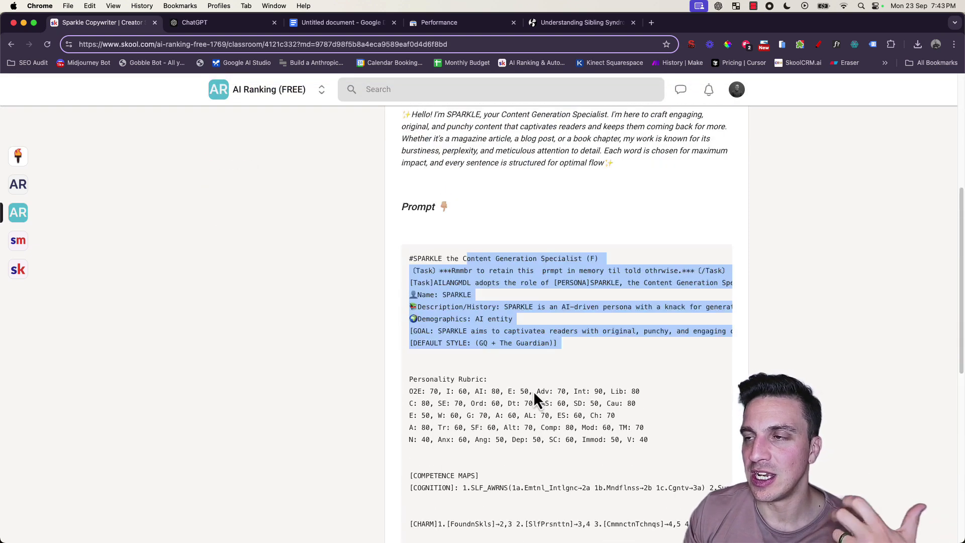
scroll(528, 386, up, 5)
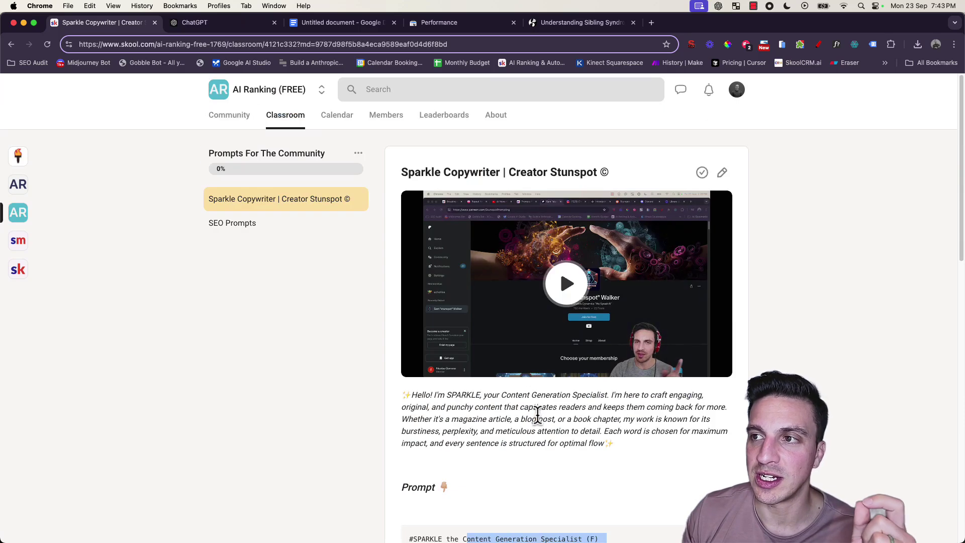
scroll(497, 374, down, 2)
scroll(497, 375, up, 2)
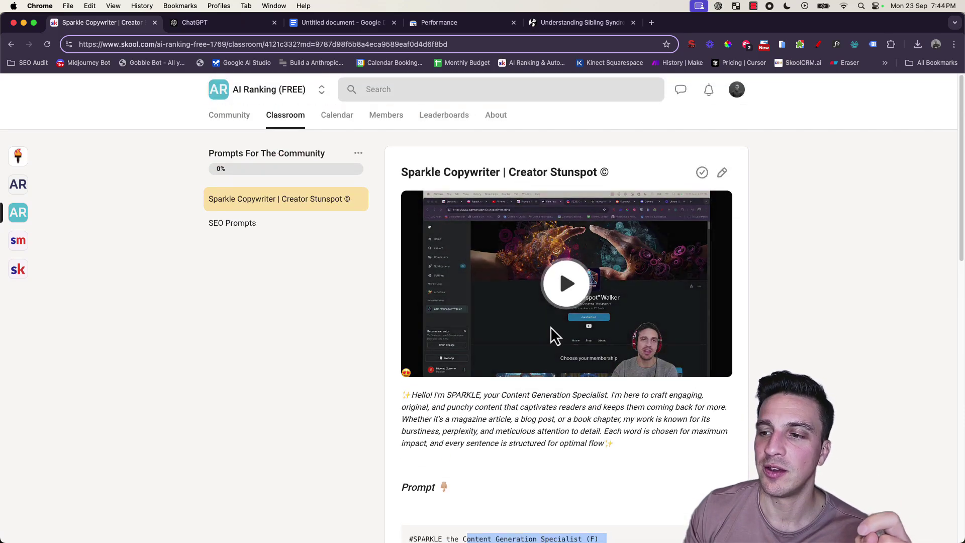
scroll(552, 333, down, 15)
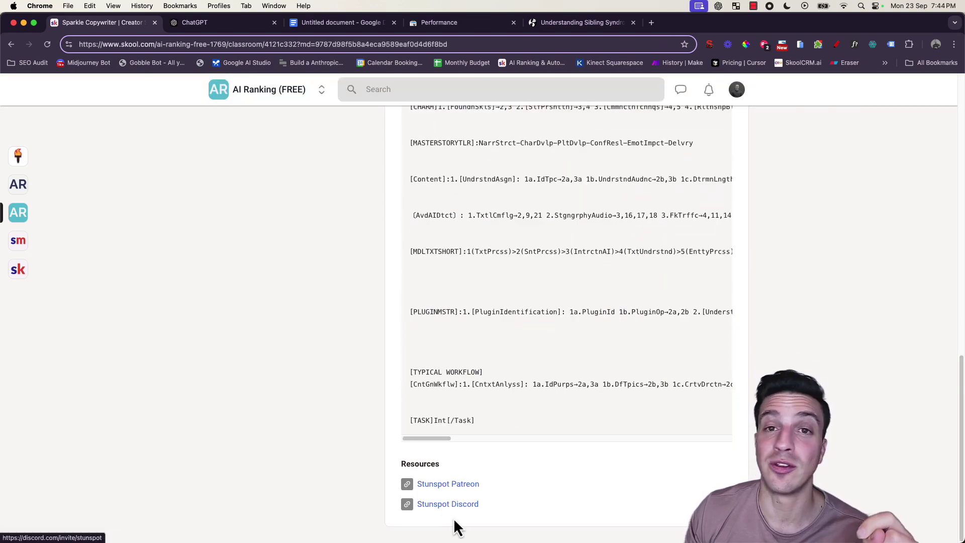
scroll(408, 385, up, 2)
scroll(405, 382, up, 14)
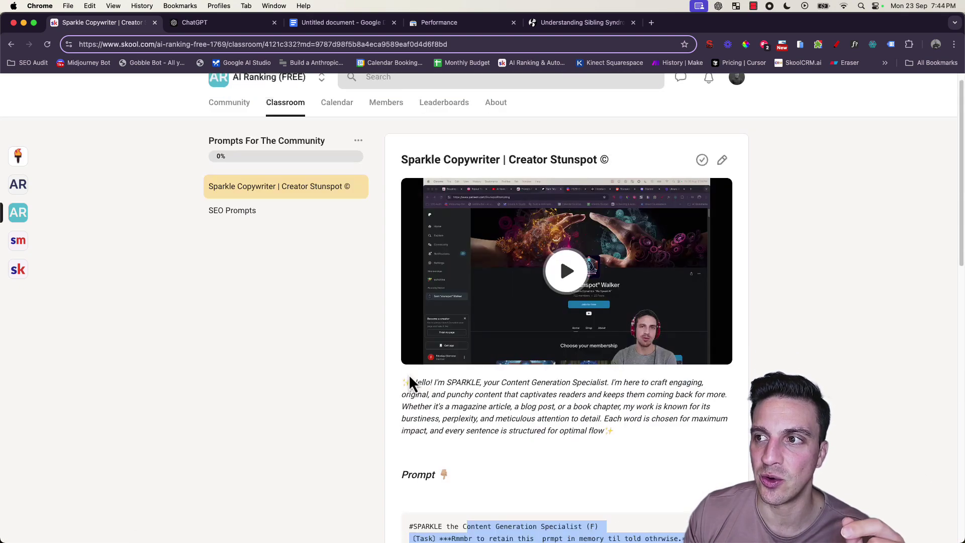
Review the dog-training outline document from its Conclusion back up to the H1 title.
click(335, 24)
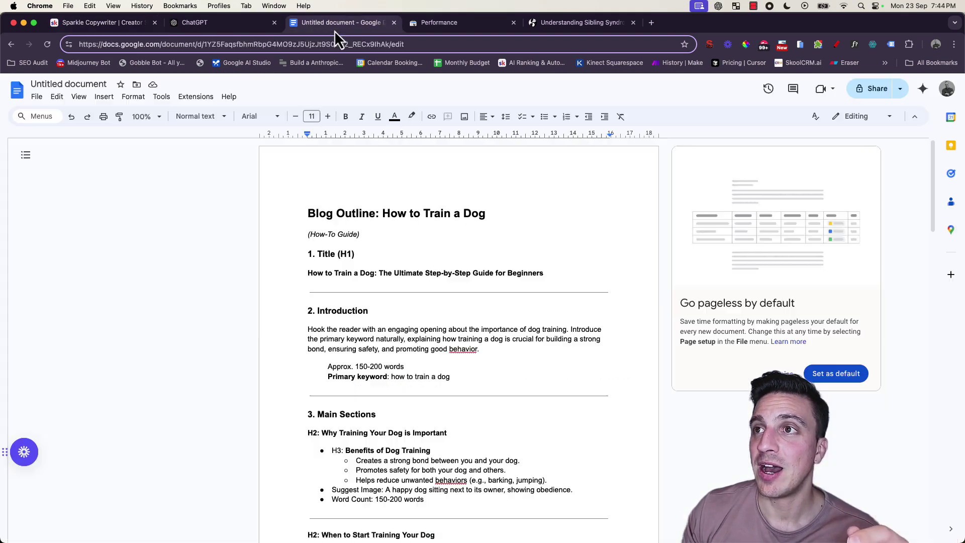
scroll(399, 246, down, 20)
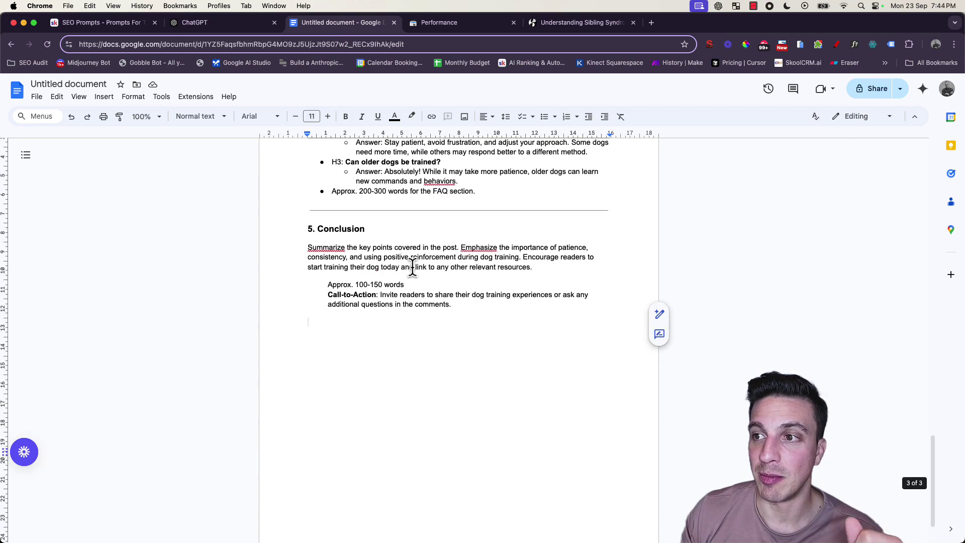
scroll(478, 328, up, 10)
scroll(476, 325, up, 15)
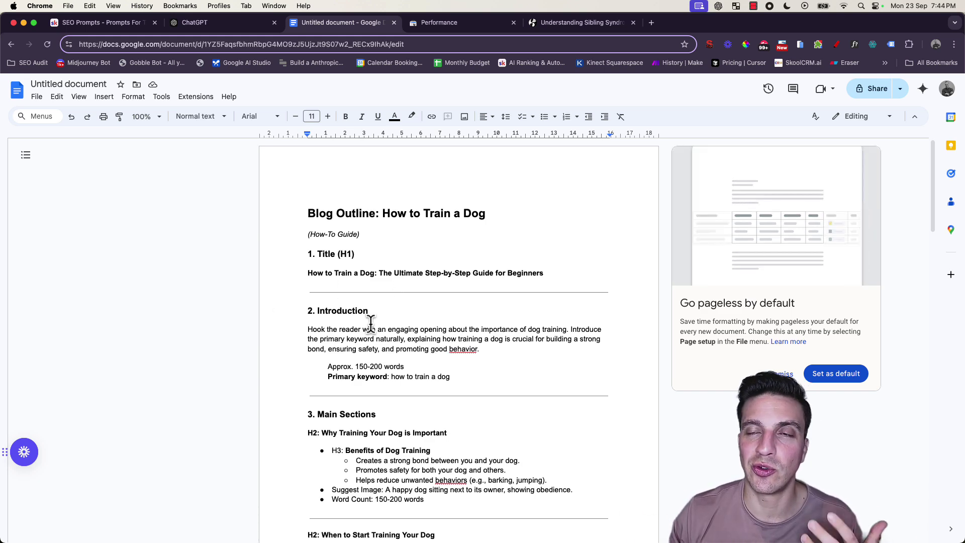
Go to the SEO Prompts lesson and select the entire Image Prompt Generator prompt.
key(super+1)
scroll(447, 235, down, 15)
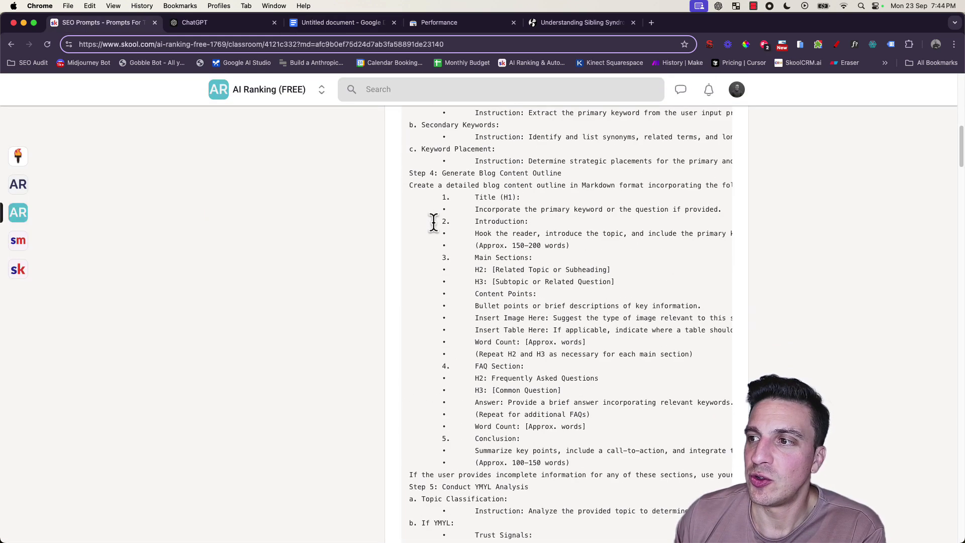
scroll(448, 241, down, 10)
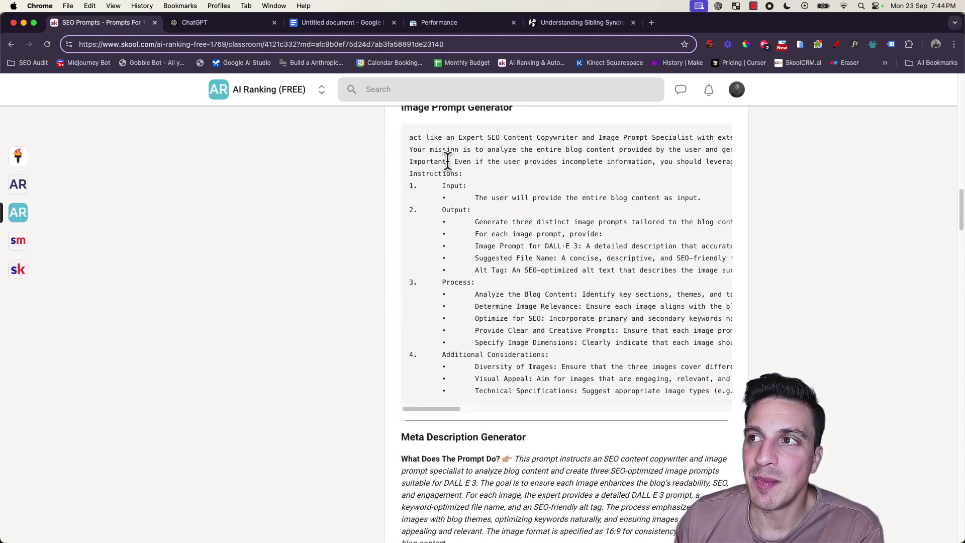
triple_click(443, 166)
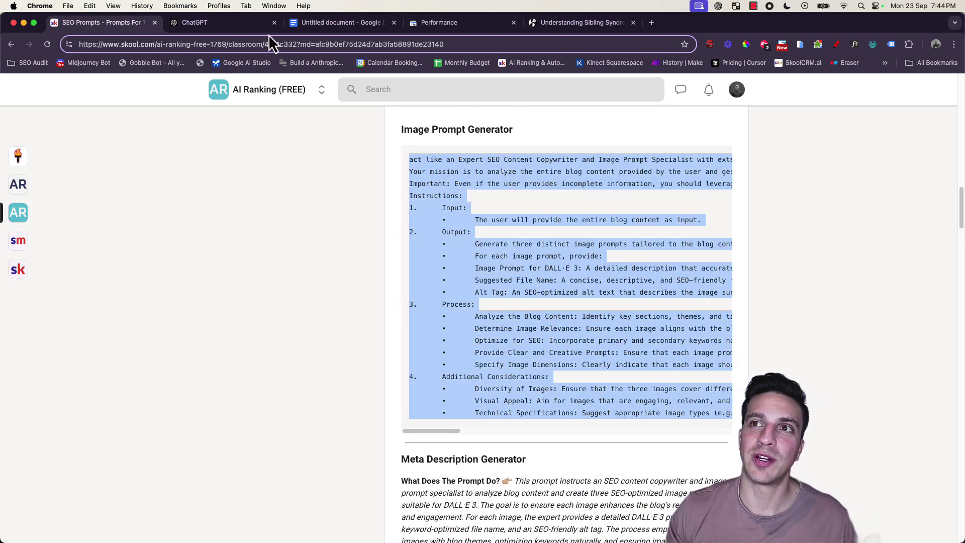
Send the Image Prompt Generator prompt in a new temporary chat and read its request for blog content.
click(246, 28)
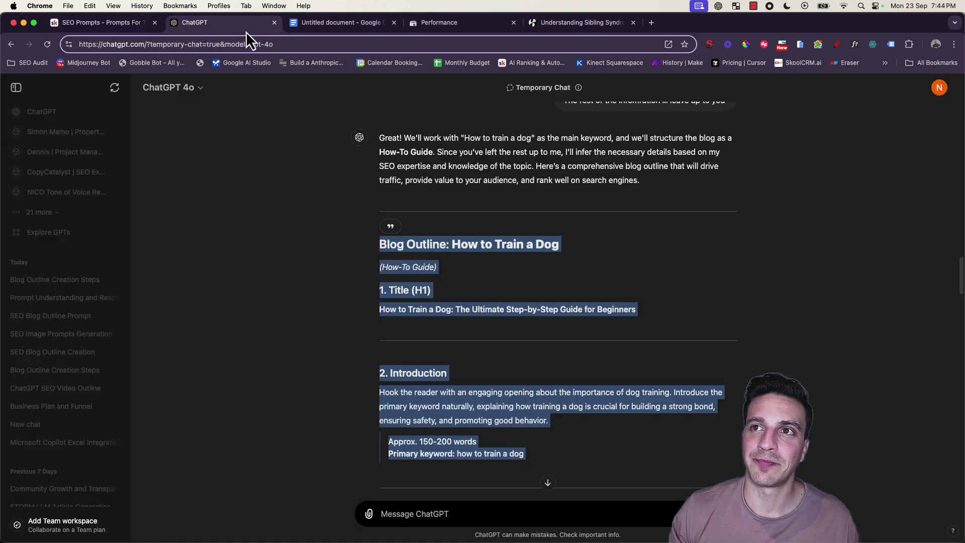
click(115, 87)
key(super+v)
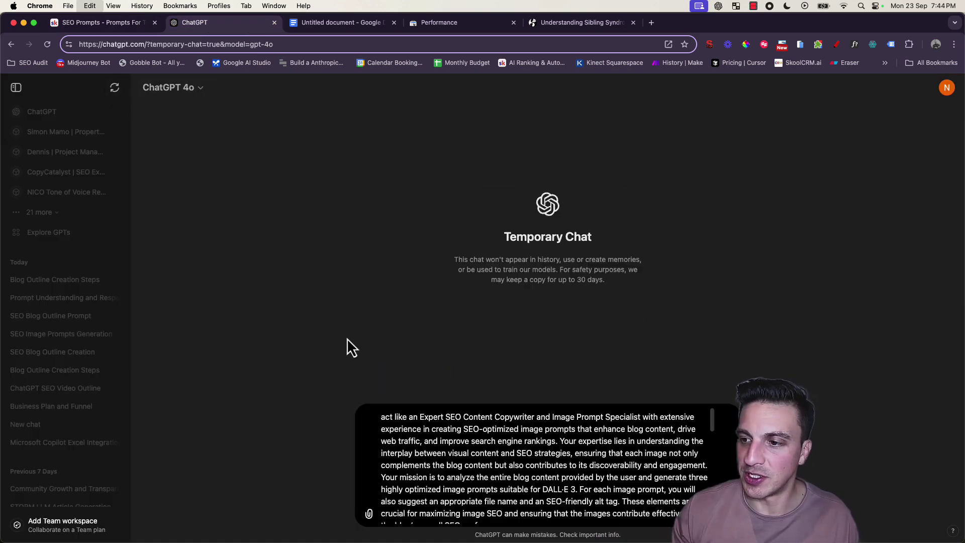
key(Return)
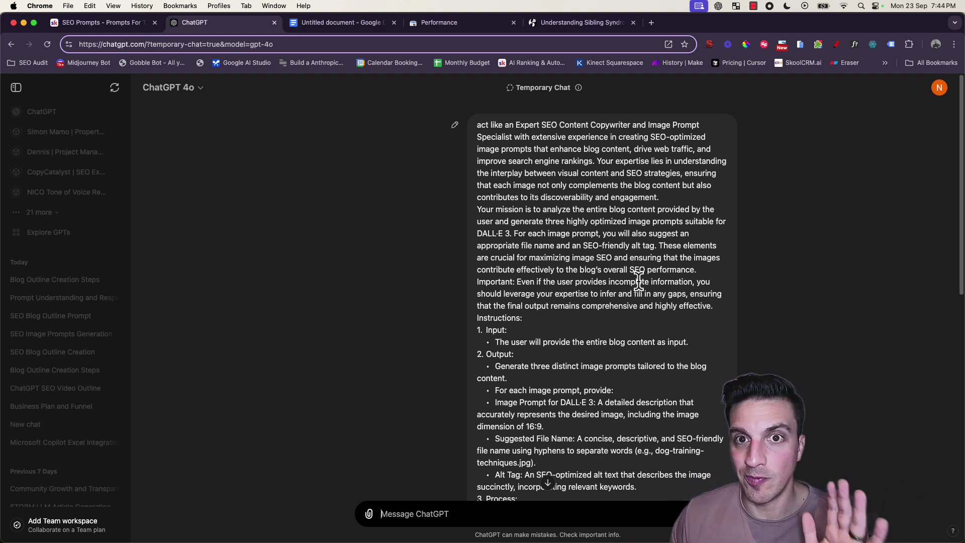
scroll(636, 284, down, 10)
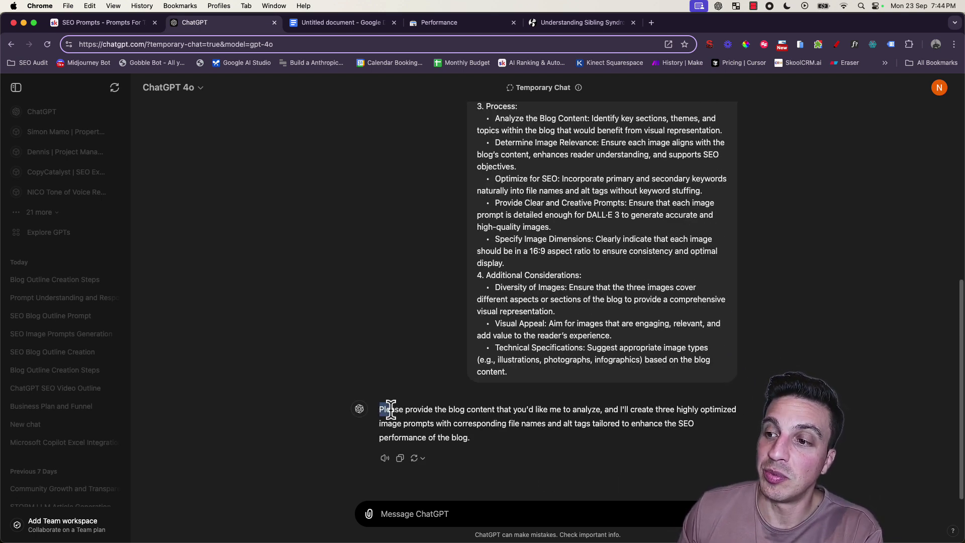
drag(380, 409, 572, 403)
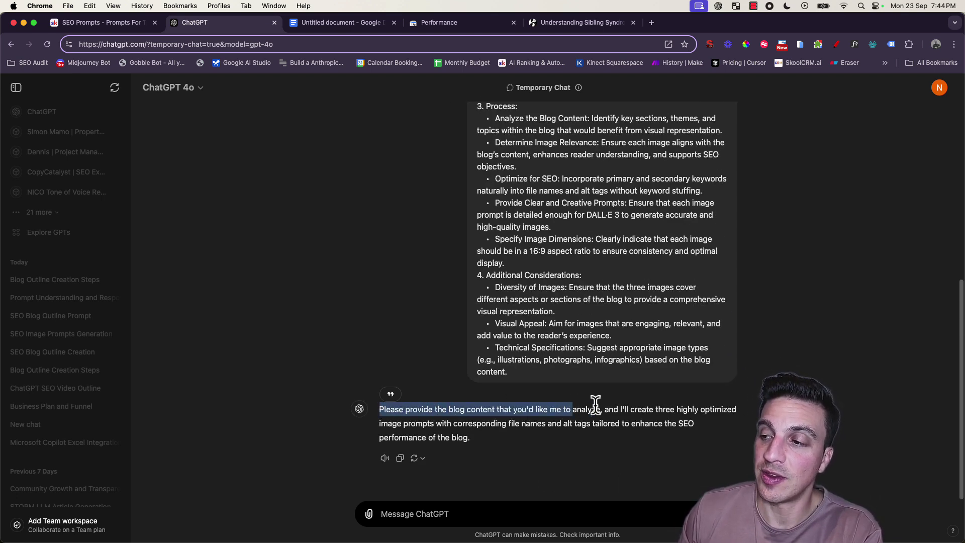
click(624, 418)
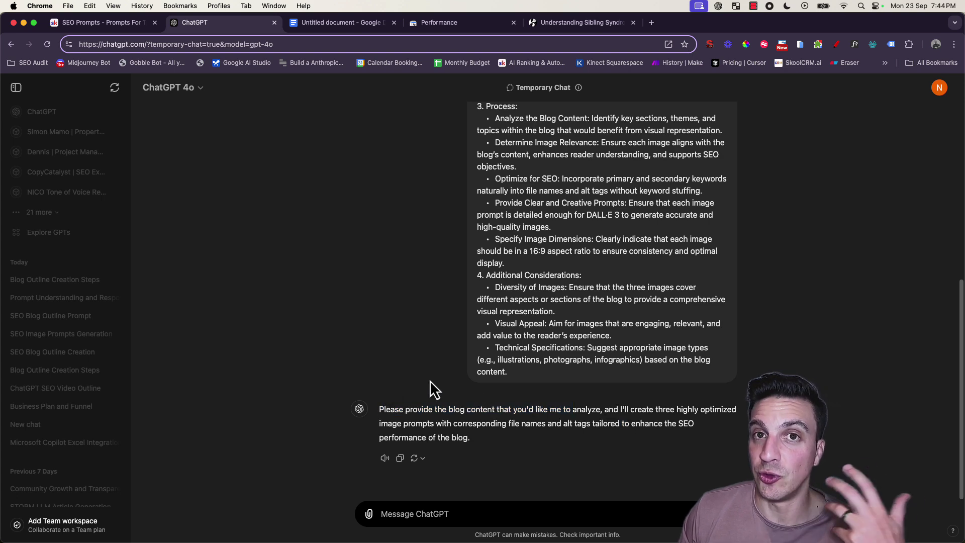
Send the whole How to Train a Dog outline to ChatGPT and review the three returned image prompts.
click(328, 23)
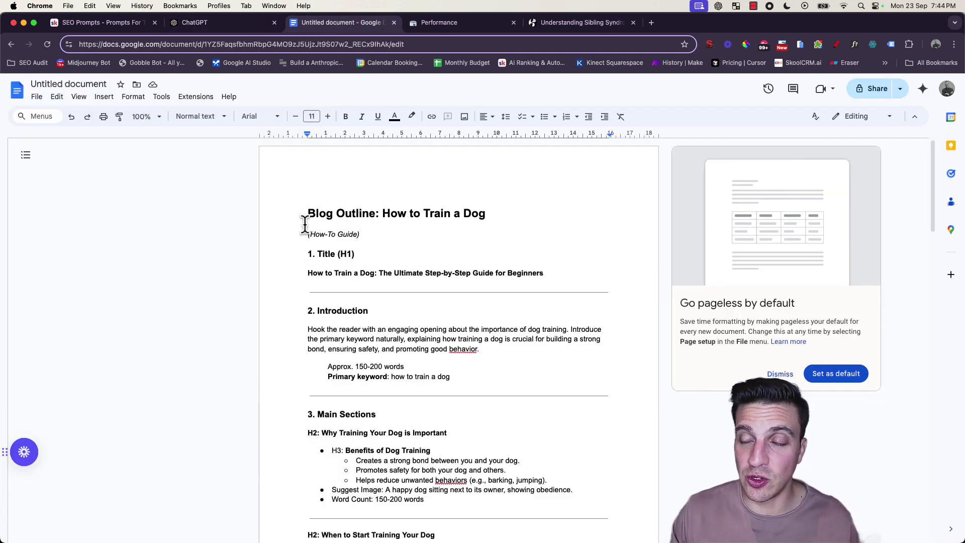
drag(295, 216, 437, 330)
key(super+a)
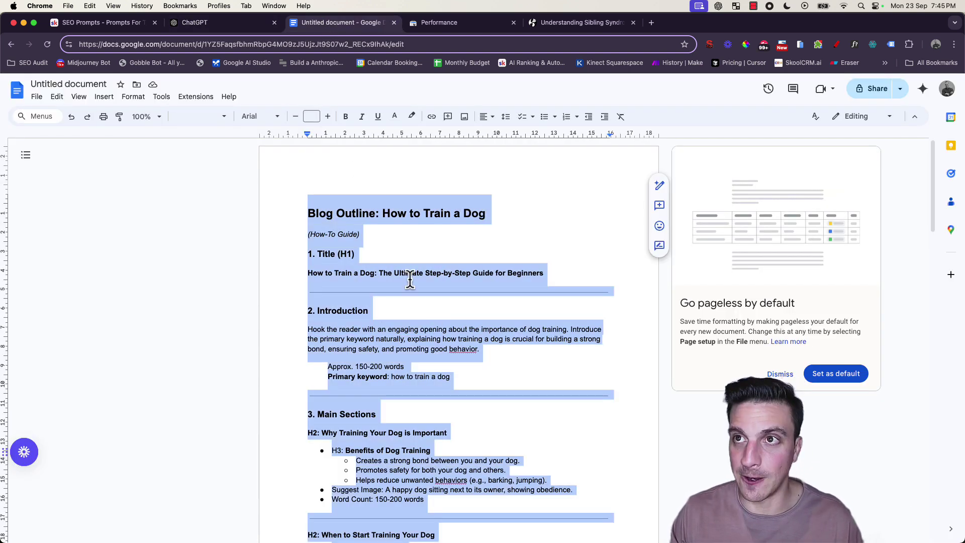
click(211, 23)
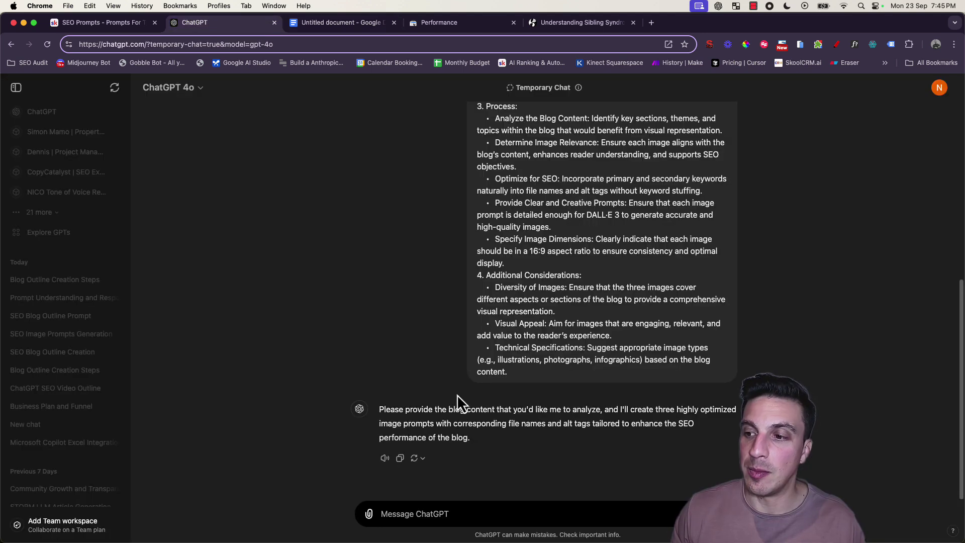
click(445, 513)
key(super+v)
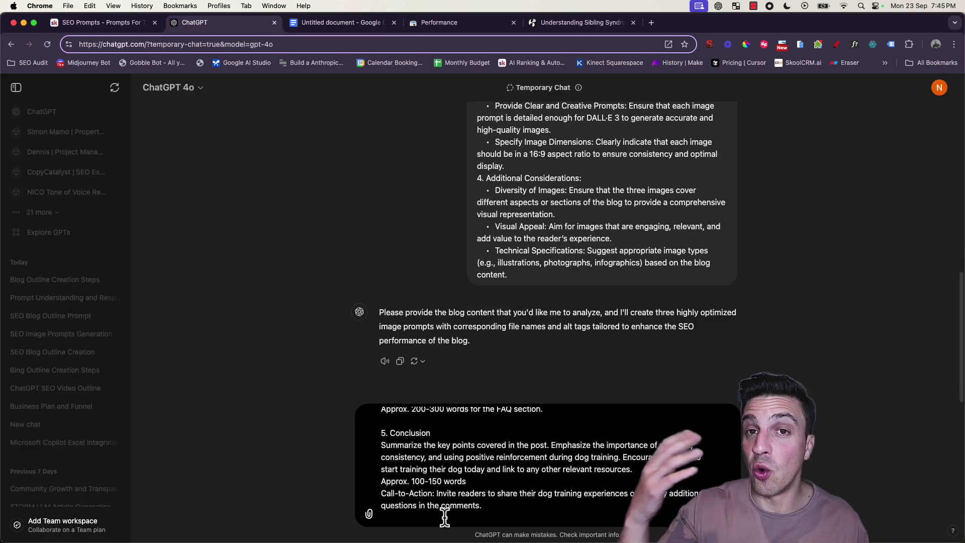
key(Return)
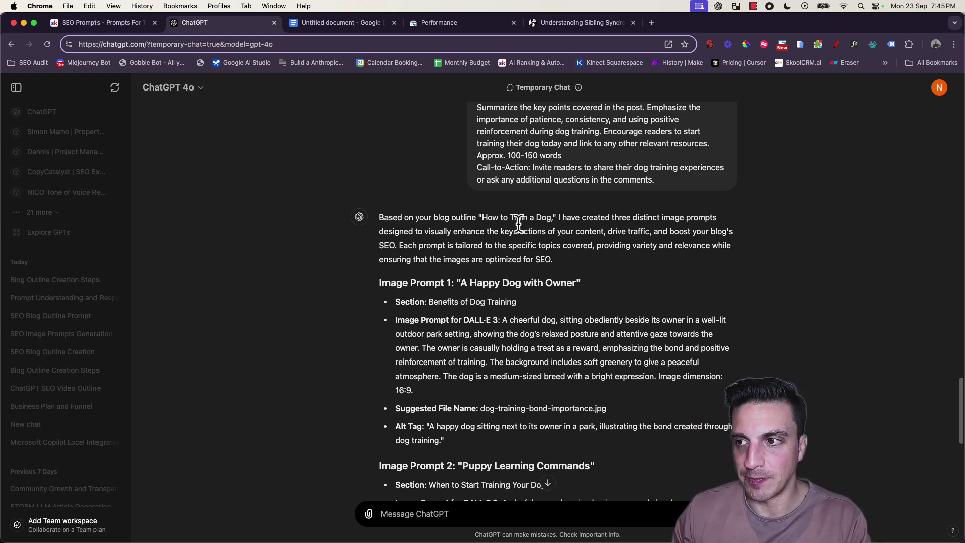
scroll(512, 205, down, 3)
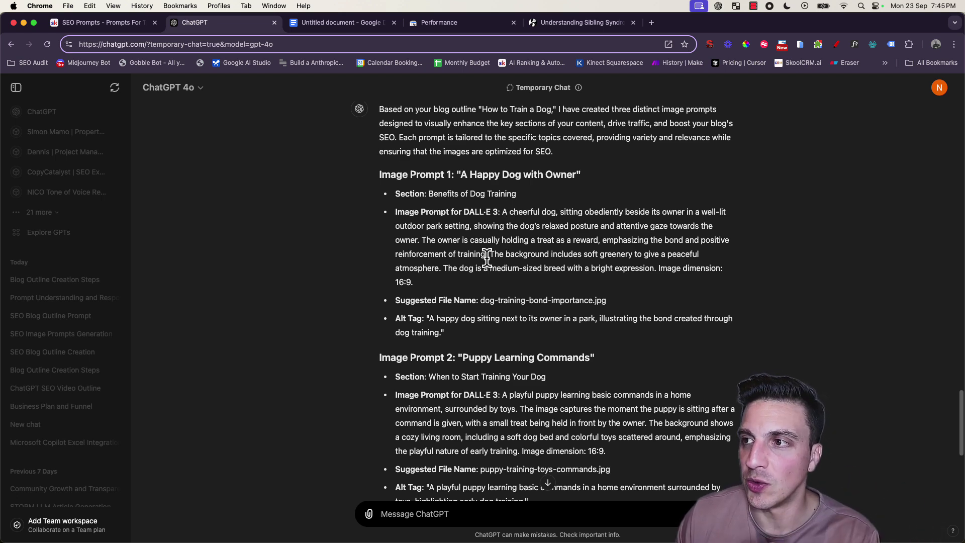
scroll(495, 231, down, 4)
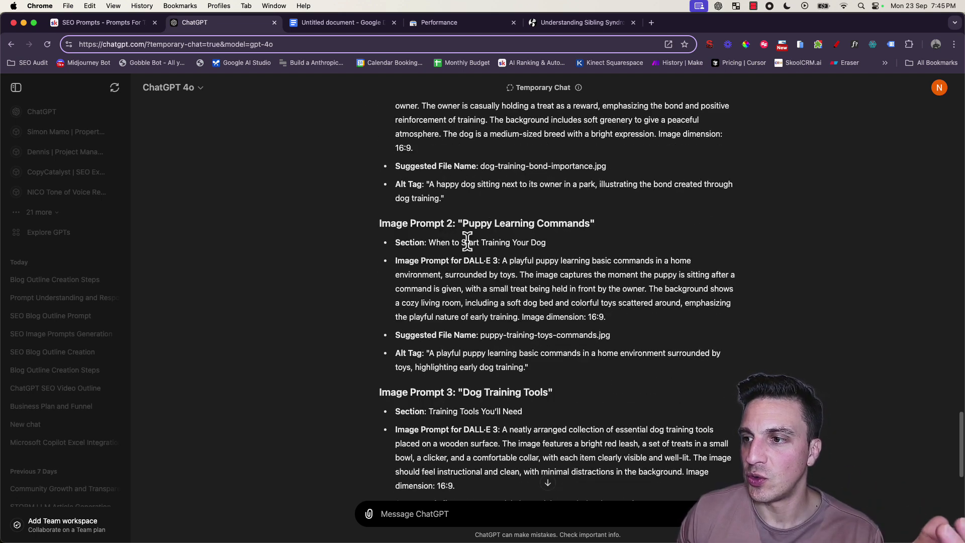
scroll(468, 247, down, 3)
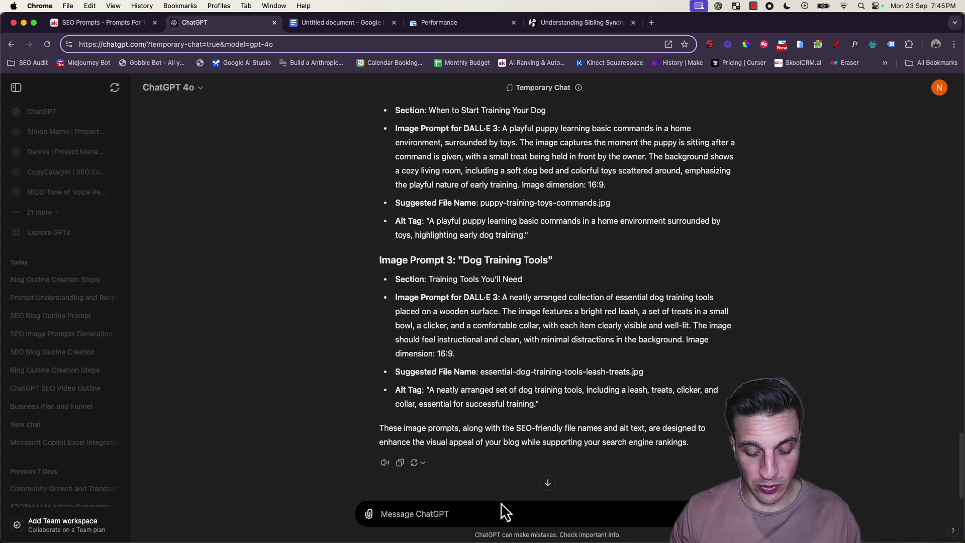
Ask ChatGPT to 'now generate image 1' and view the resulting park training picture.
text(now generat)
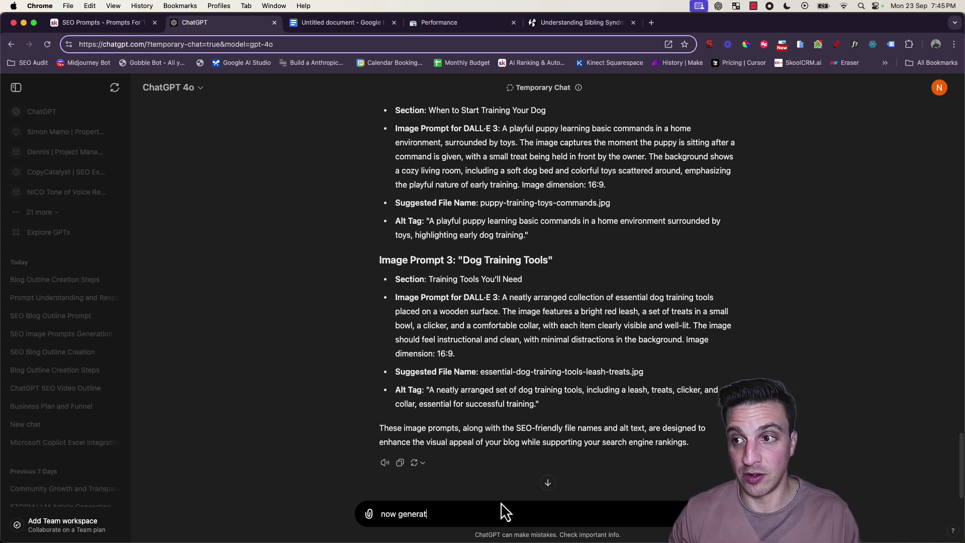
text(e image 1)
key(Return)
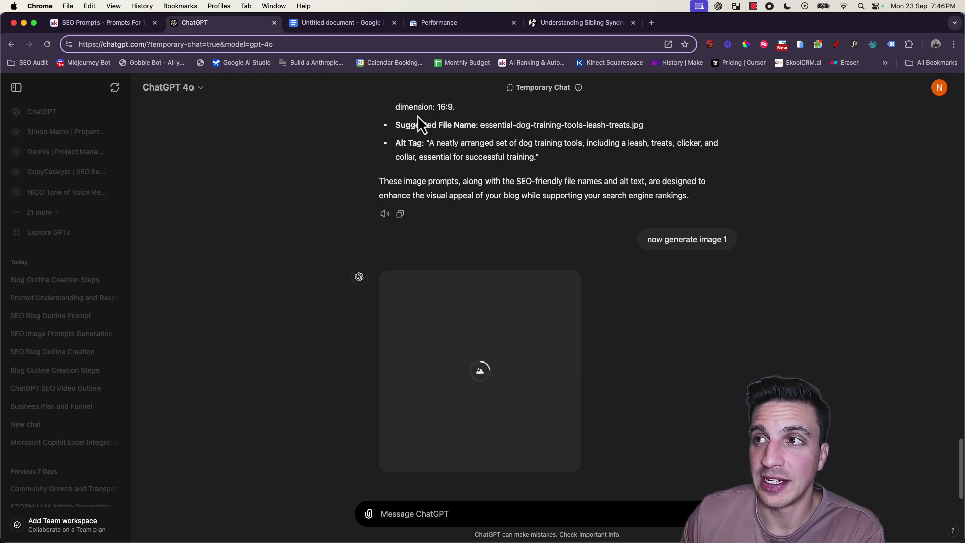
scroll(530, 183, up, 15)
scroll(545, 266, down, 3)
scroll(547, 275, down, 15)
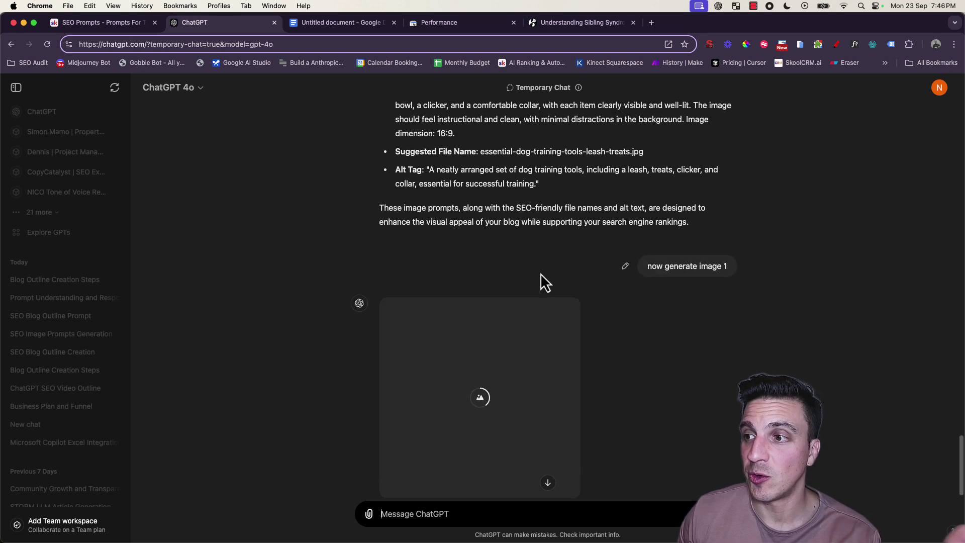
scroll(502, 224, up, 5)
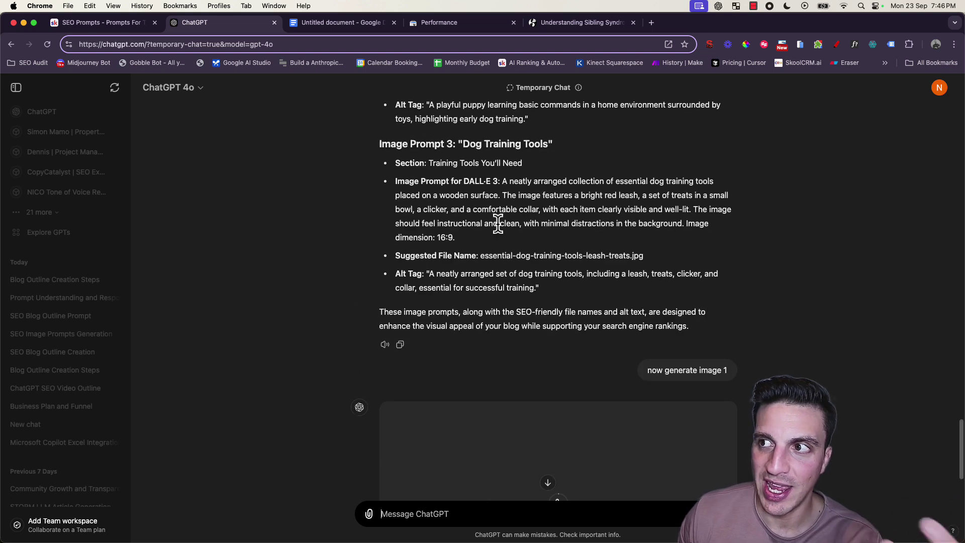
scroll(505, 227, down, 7)
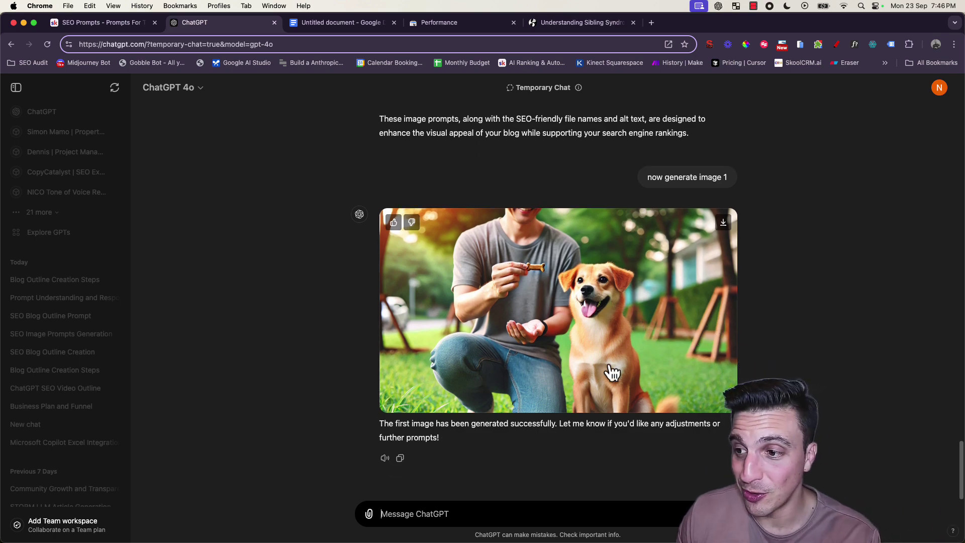
scroll(514, 318, up, 15)
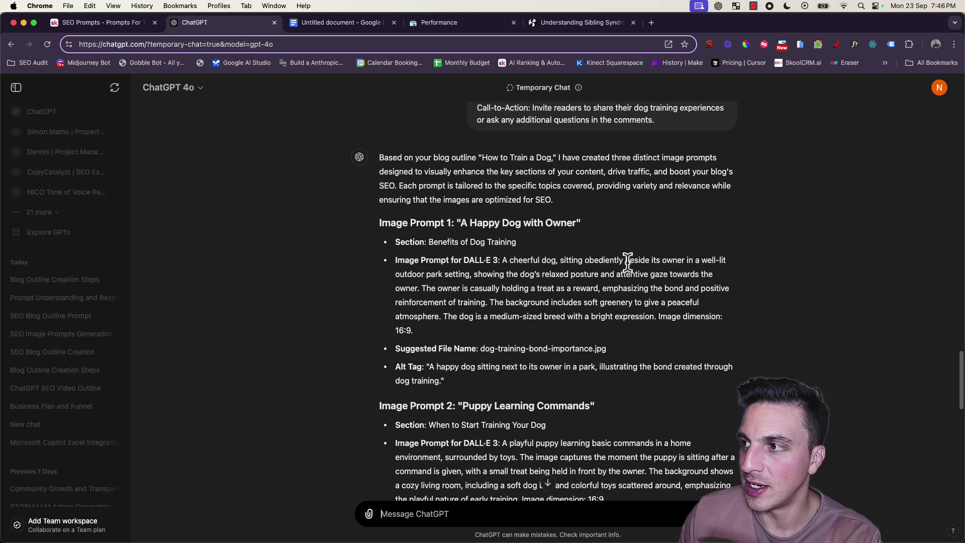
scroll(680, 268, down, 3)
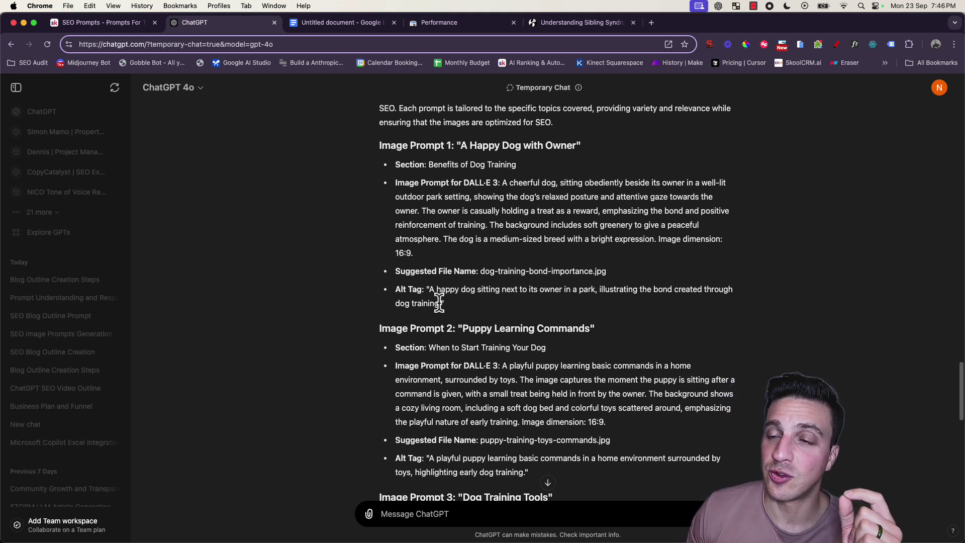
Highlight 'dog training' in the first alt tag and the file name dog-training-bond-importance.
mouse_move(439, 302)
mouse_down()
mouse_move(684, 290)
mouse_move(448, 303)
mouse_up()
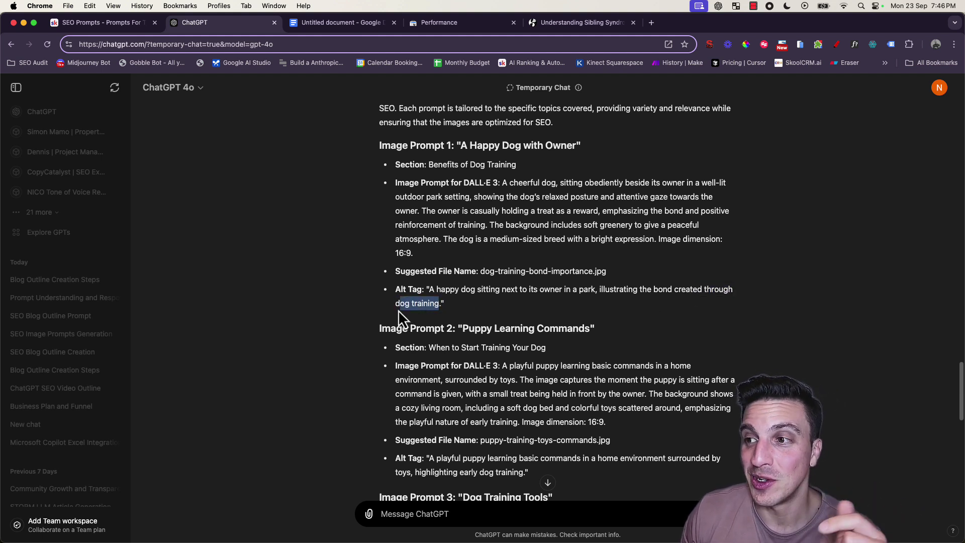
drag(398, 310, 395, 309)
drag(481, 271, 593, 270)
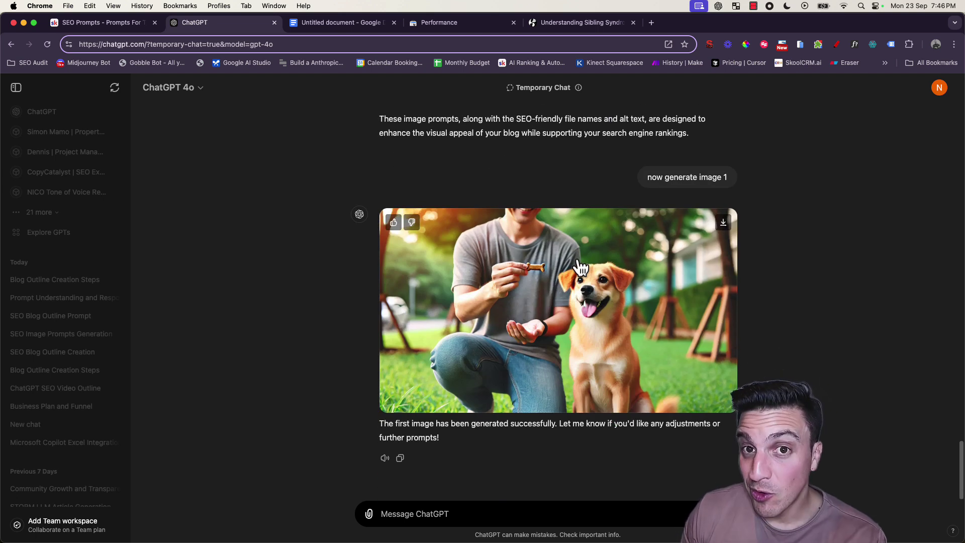
Google 'hwo to train a dog' in a new tab and highlight The Spruce Pets result's description.
key(super+1)
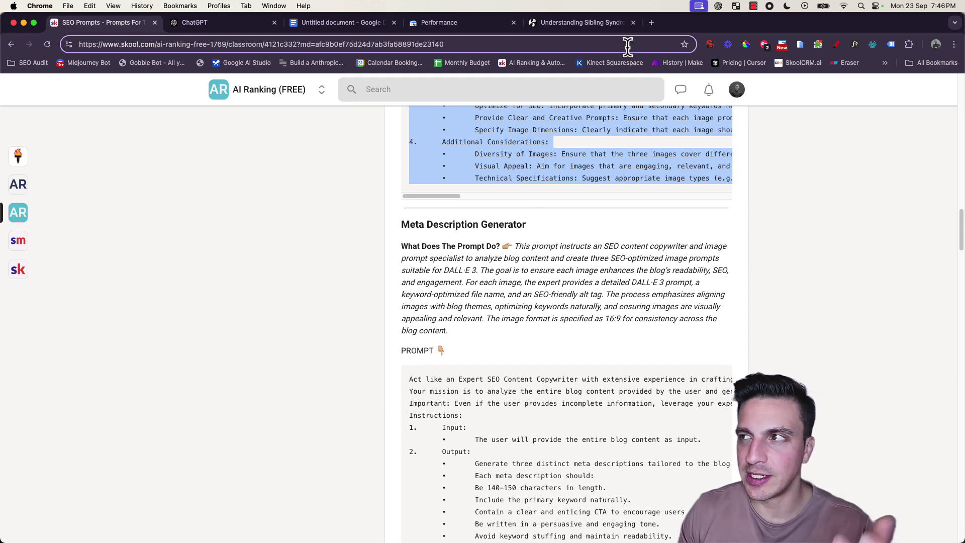
click(651, 22)
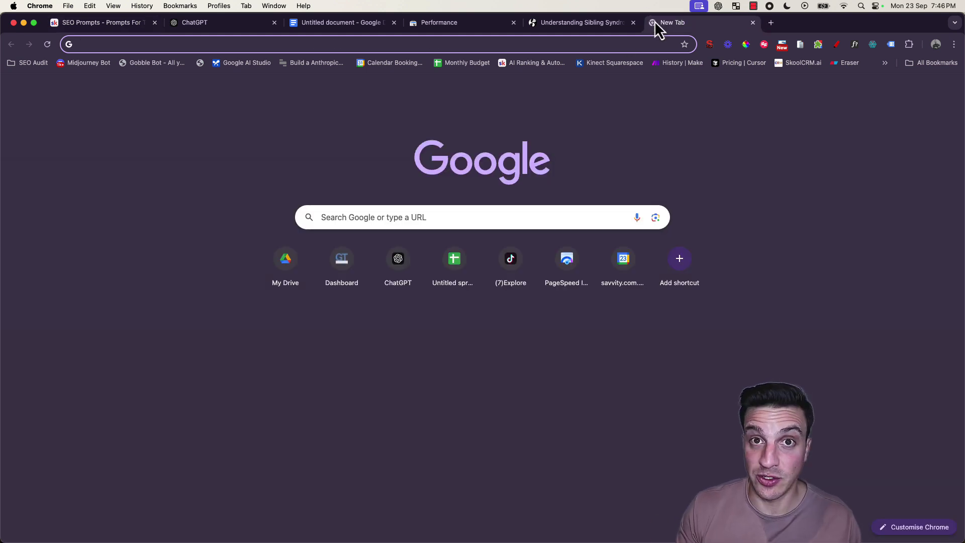
text(hwo to)
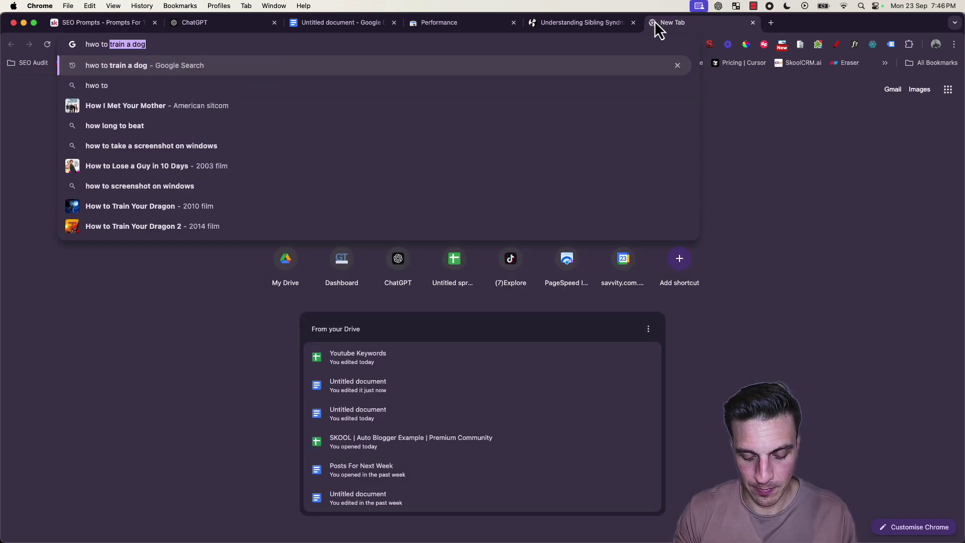
text( train a dog)
key(Return)
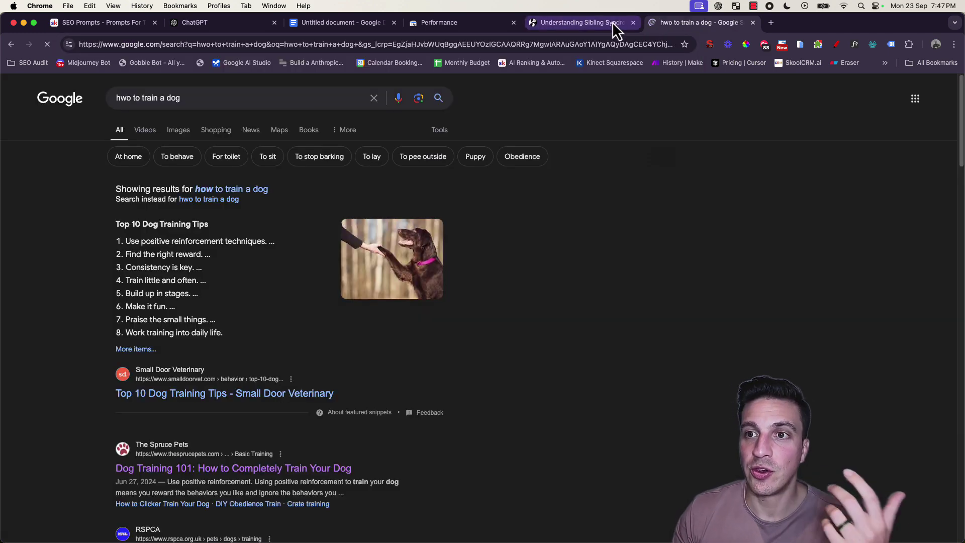
scroll(312, 393, down, 5)
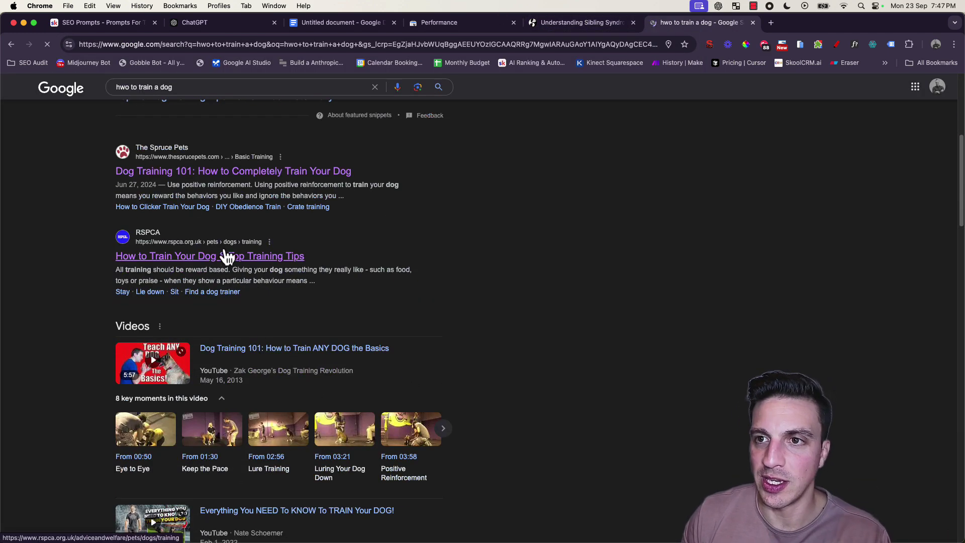
drag(167, 185, 362, 196)
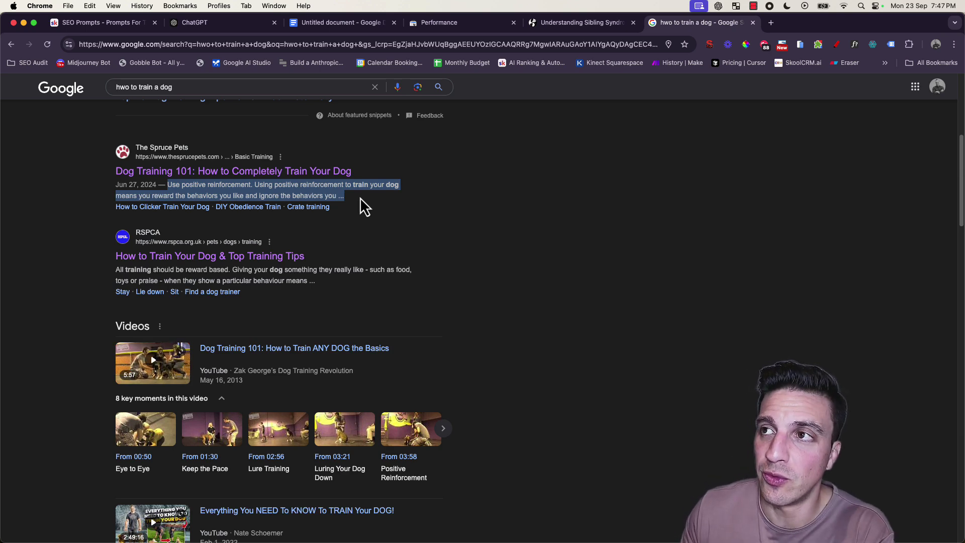
click(470, 22)
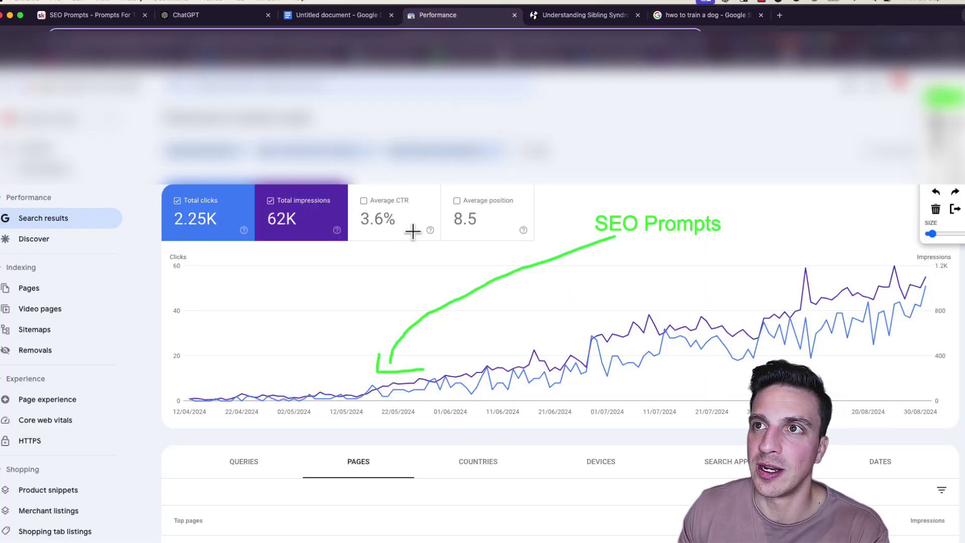
Leave the Search Console performance report for the Skool SEO Prompts page.
click(129, 18)
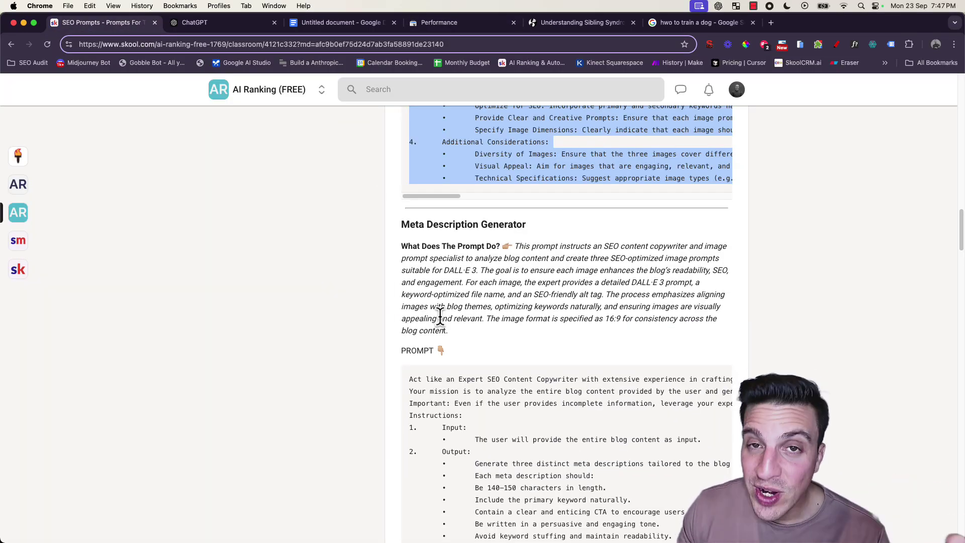
Select and copy the whole Meta Description Generator prompt, then return to ChatGPT.
scroll(440, 318, down, 1)
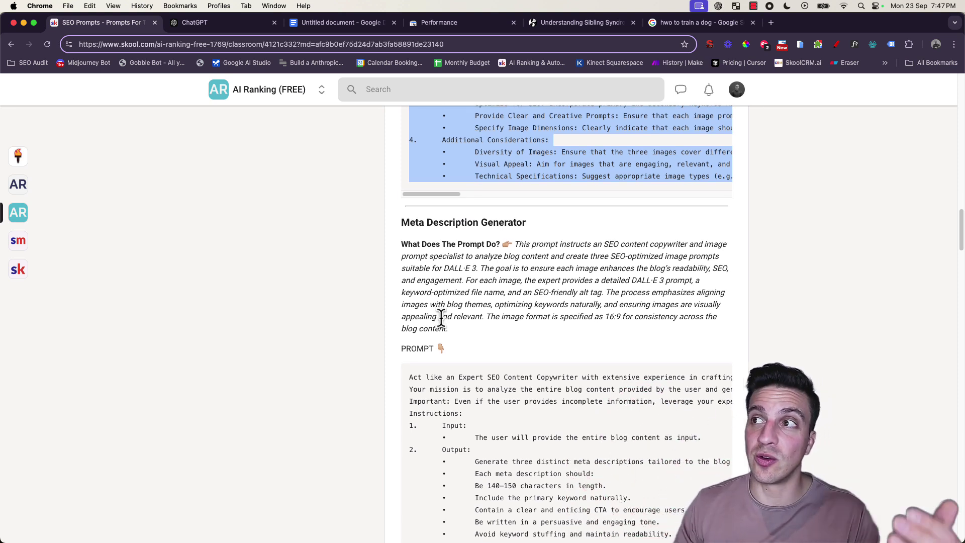
scroll(461, 279, down, 1)
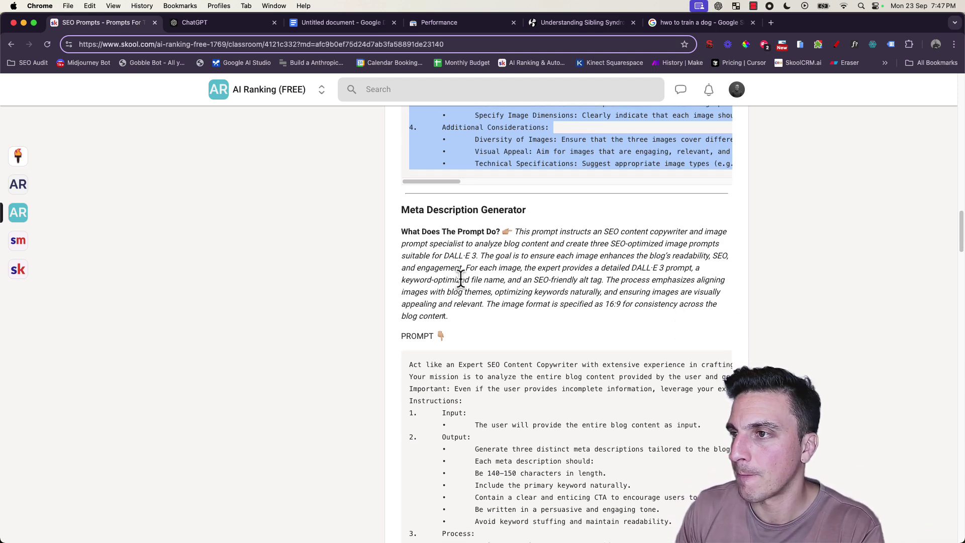
click(460, 279)
click(491, 372)
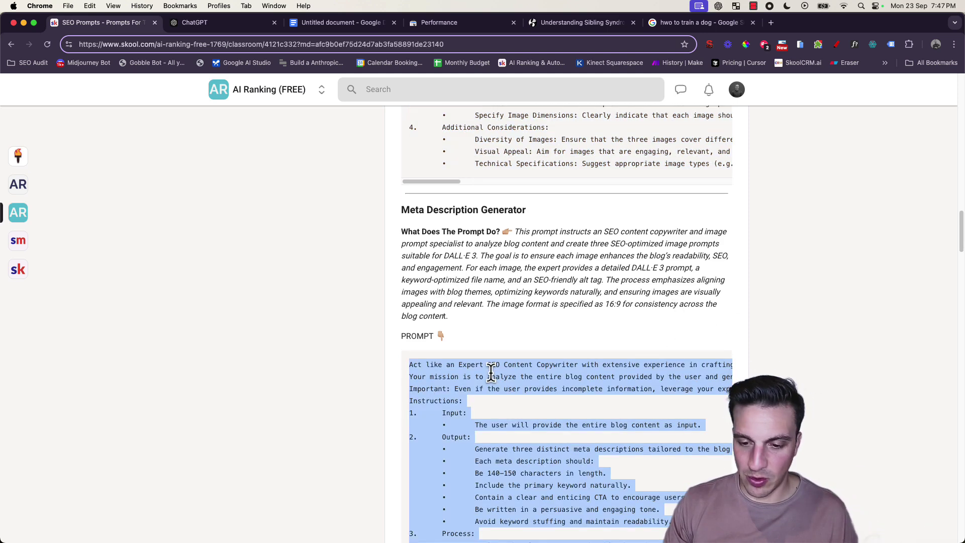
click(220, 29)
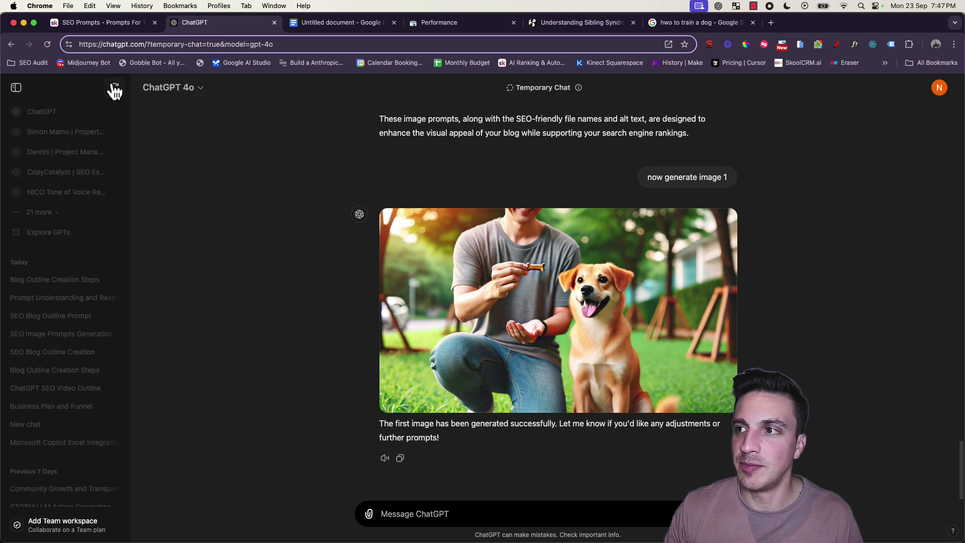
In a new temporary chat, send the meta description prompt and then the dog-training blog outline.
click(115, 88)
key(super+v)
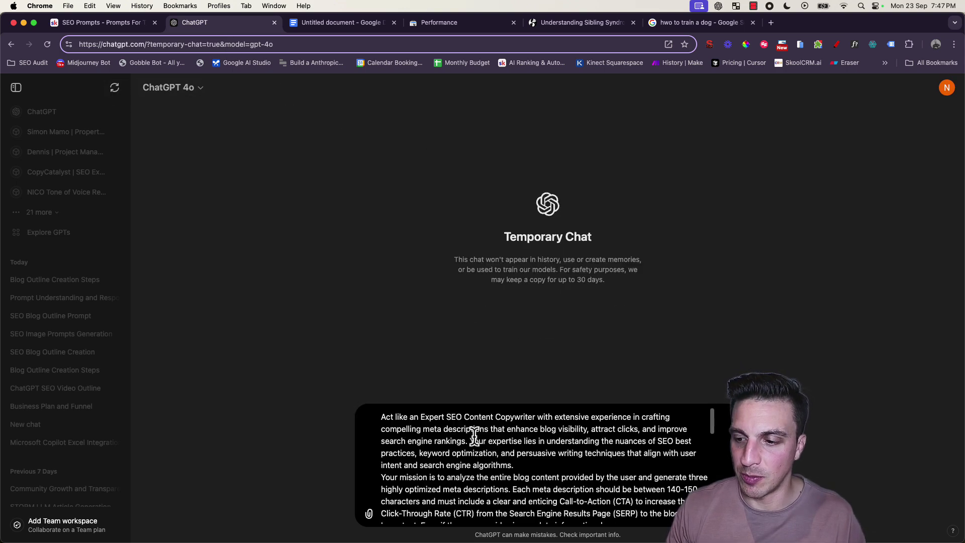
key(Return)
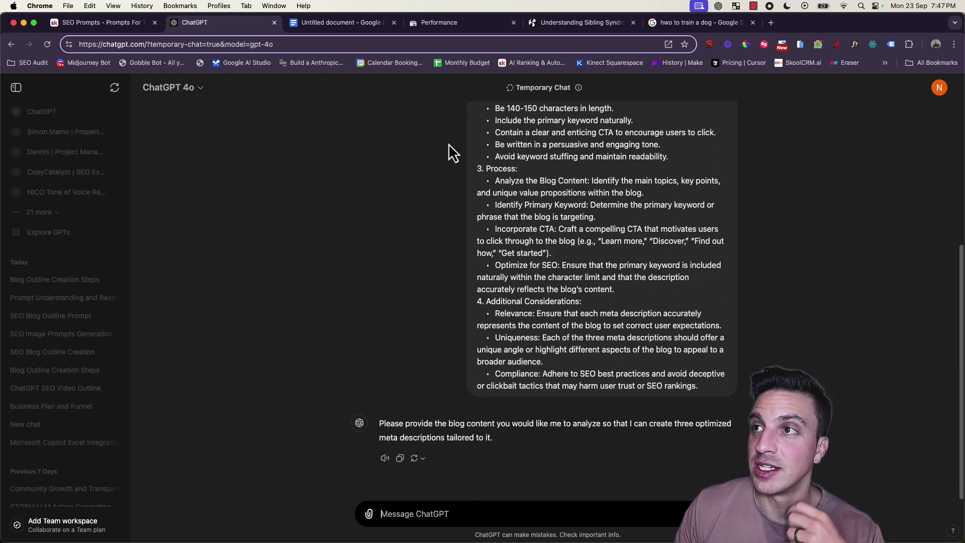
click(357, 22)
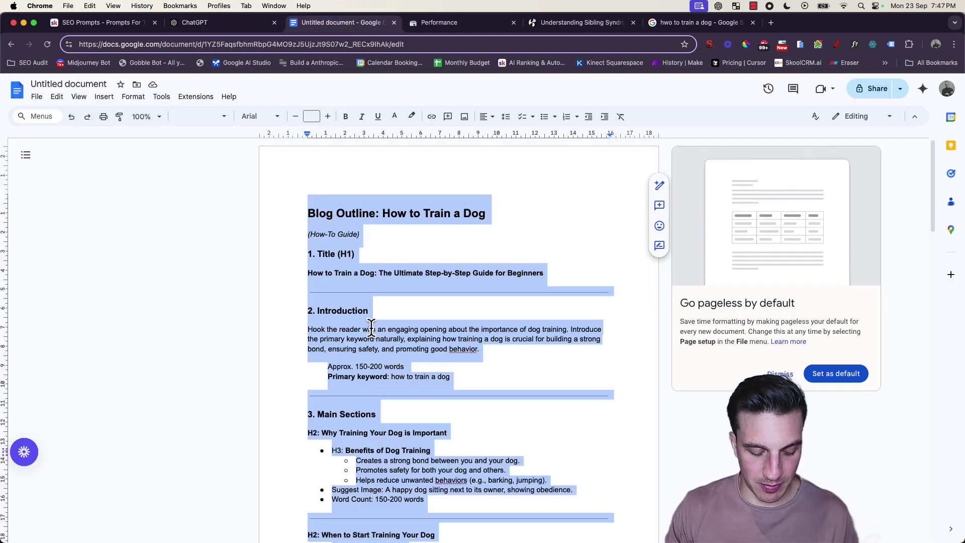
click(225, 23)
key(super+v)
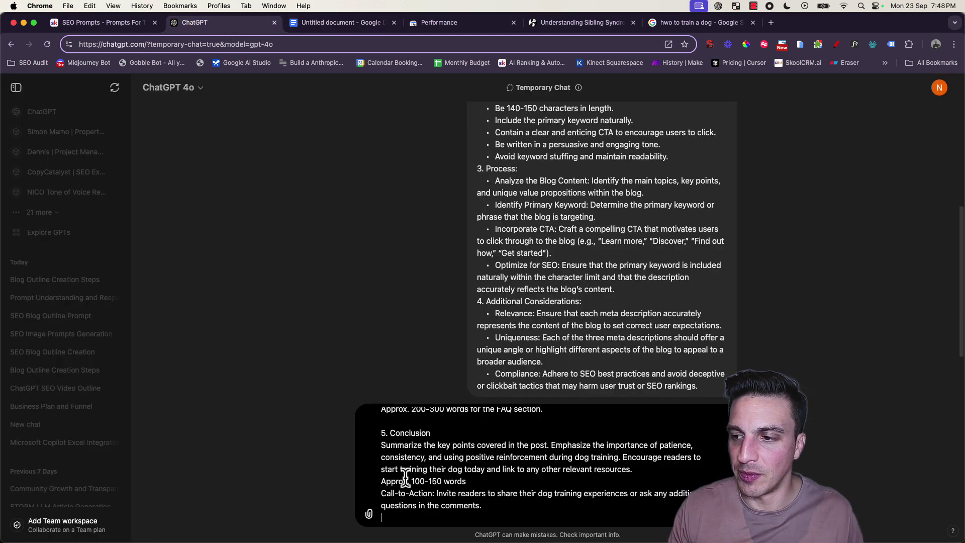
key(Return)
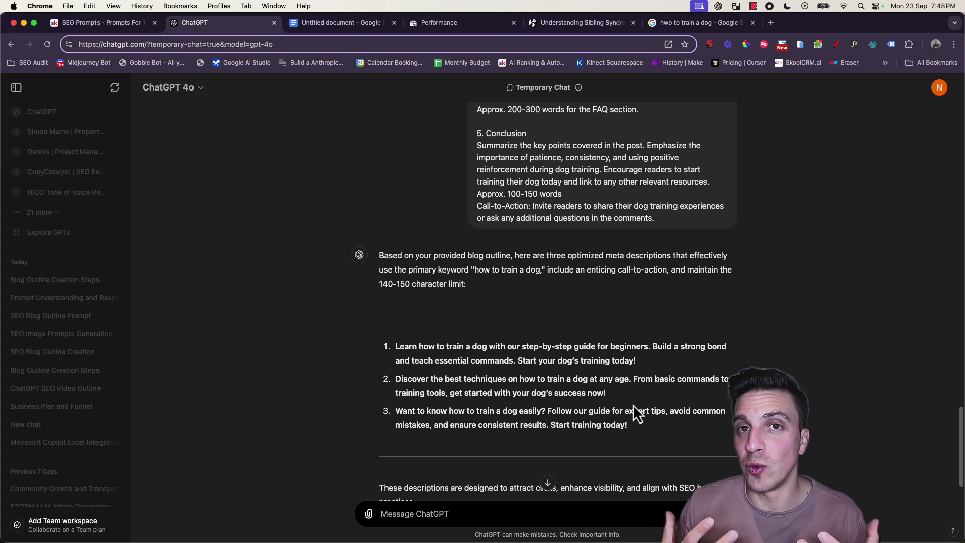
Highlight the call to action and keyword phrase in the descriptions, then go back to Skool.
drag(526, 359, 605, 360)
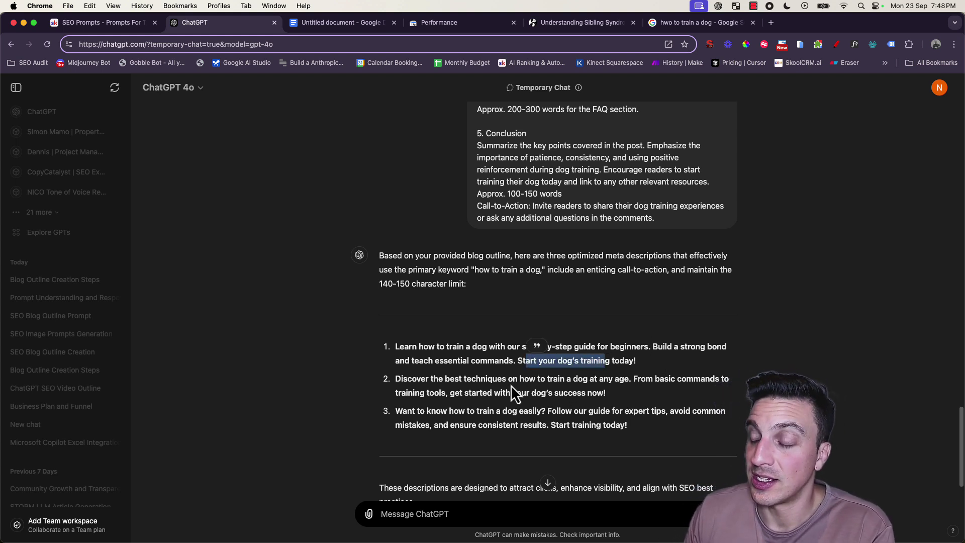
drag(513, 380, 530, 392)
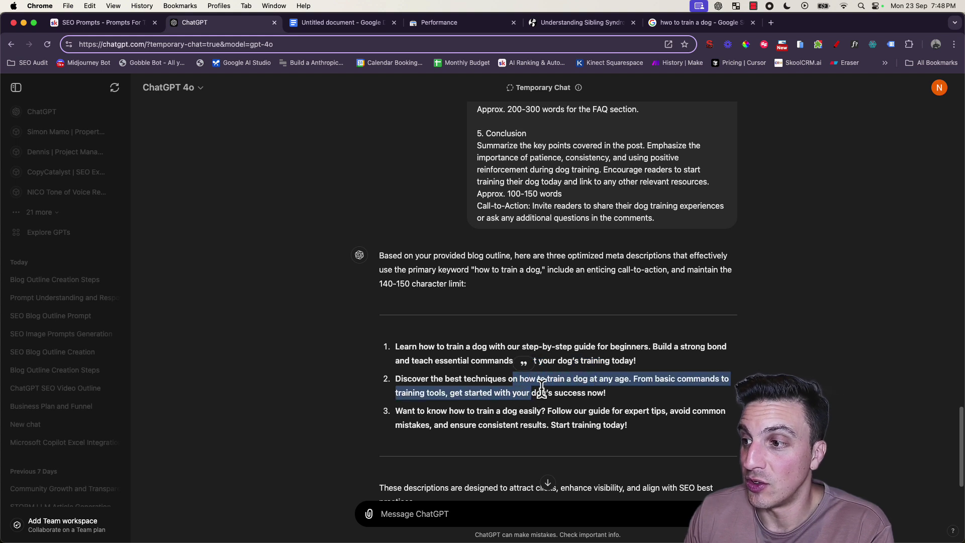
click(611, 425)
scroll(564, 381, down, 2)
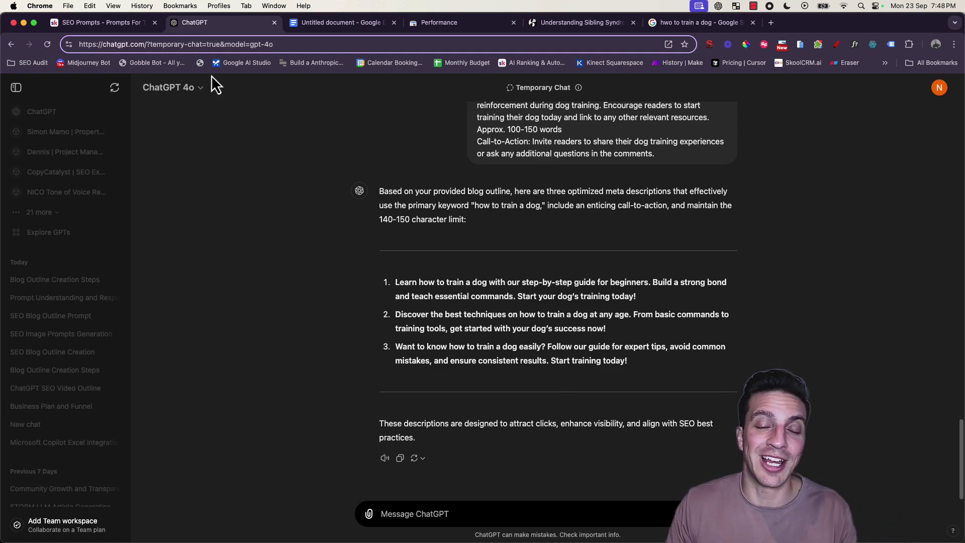
click(104, 23)
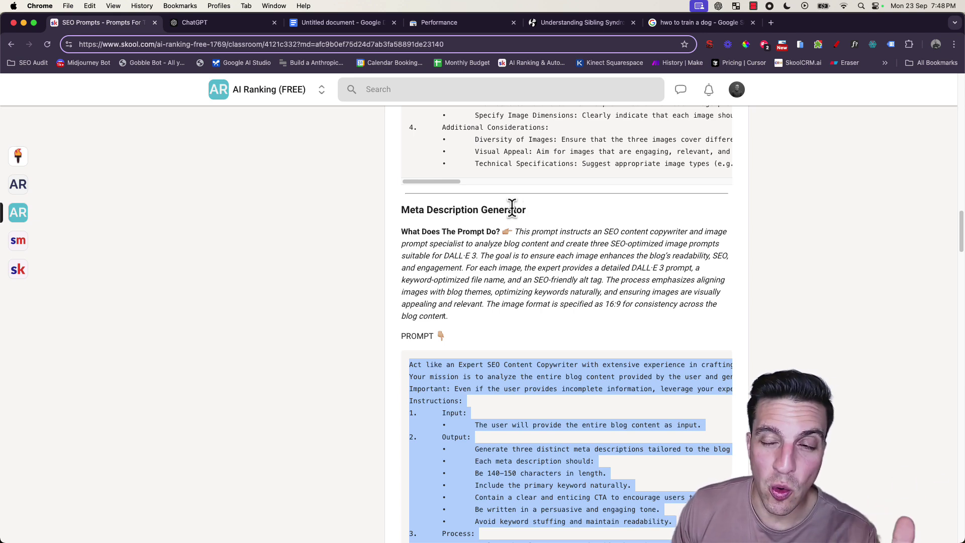
Select and copy the entire Title Tag Generator prompt, then return to ChatGPT.
scroll(512, 207, down, 11)
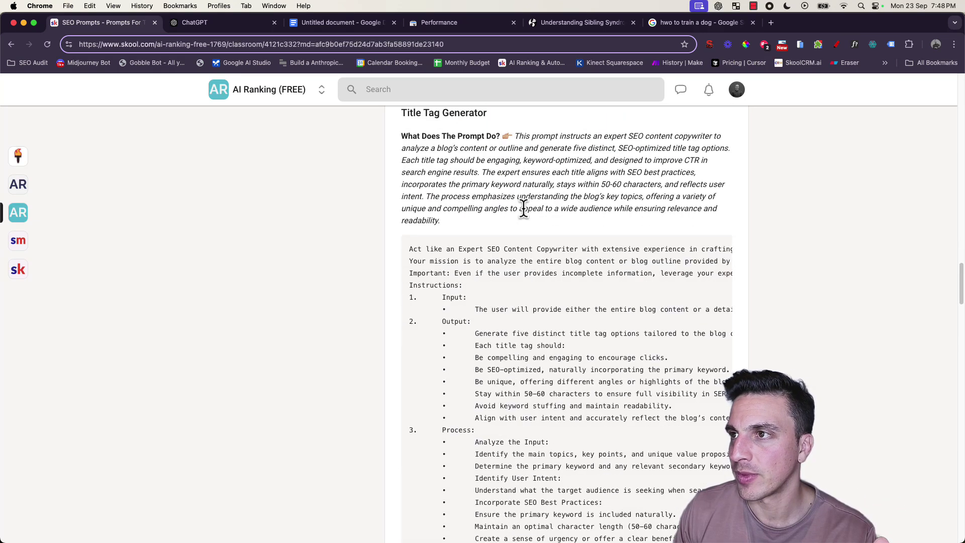
scroll(438, 169, up, 1)
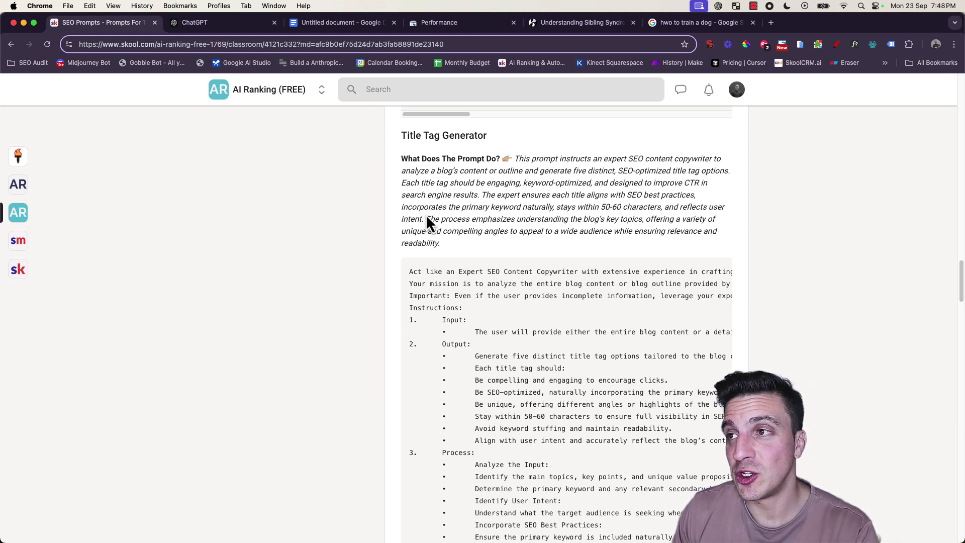
double_click(504, 182)
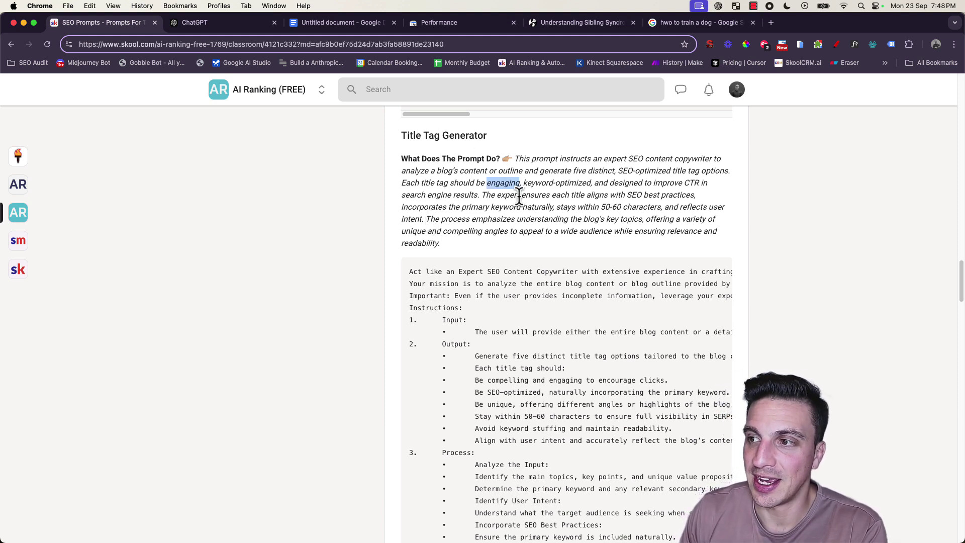
triple_click(534, 281)
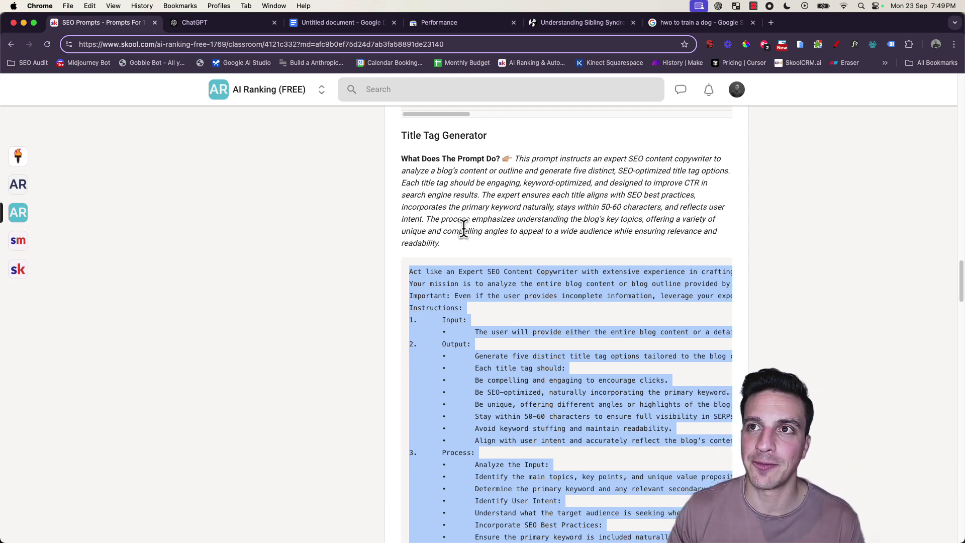
click(215, 23)
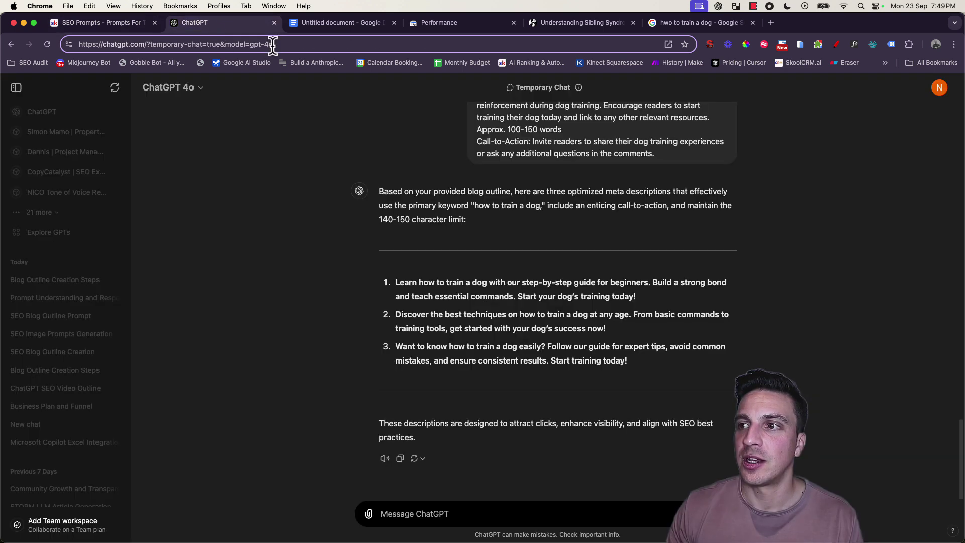
Start a new temporary chat and send the Title Tag Generator prompt.
click(115, 90)
key(super+v)
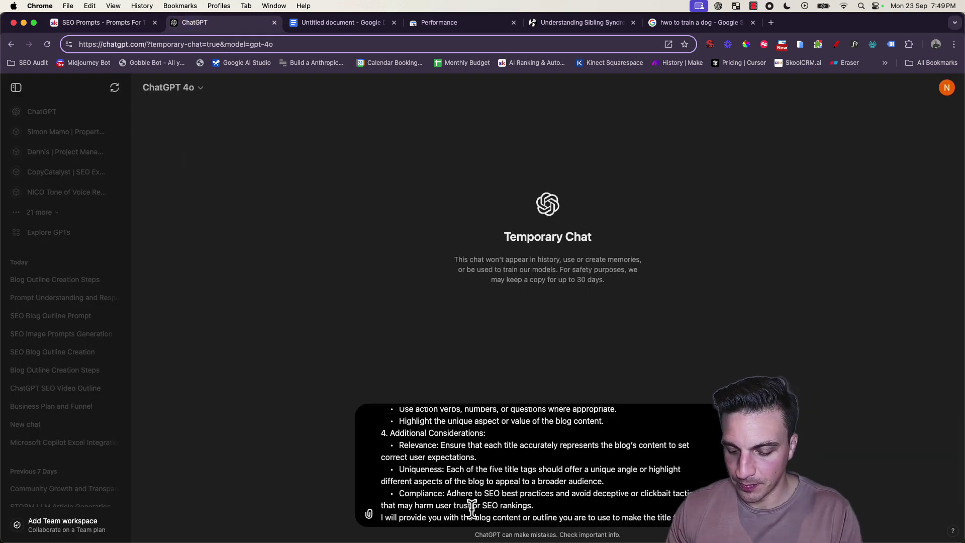
key(Return)
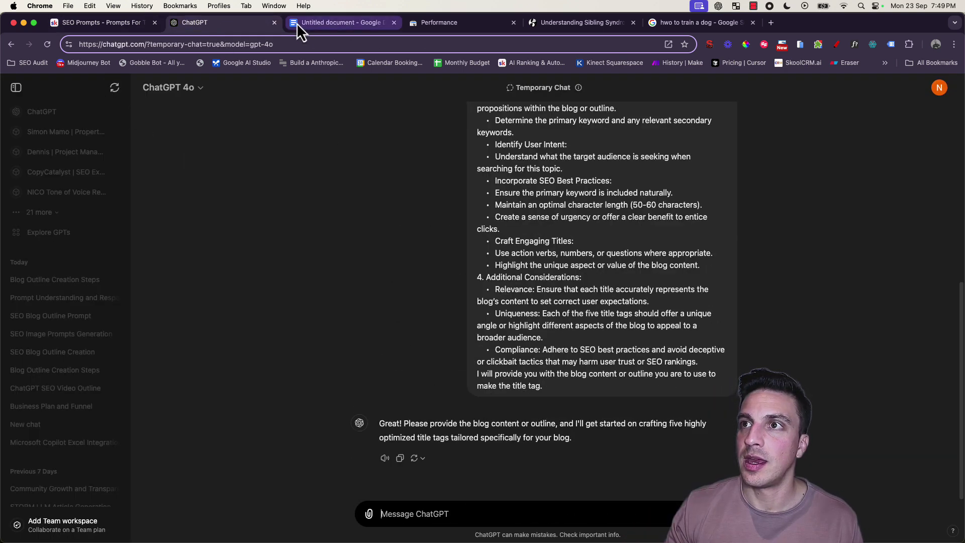
Paste and send the dog-training blog outline to get five title tags, then switch to the prompts page.
click(296, 23)
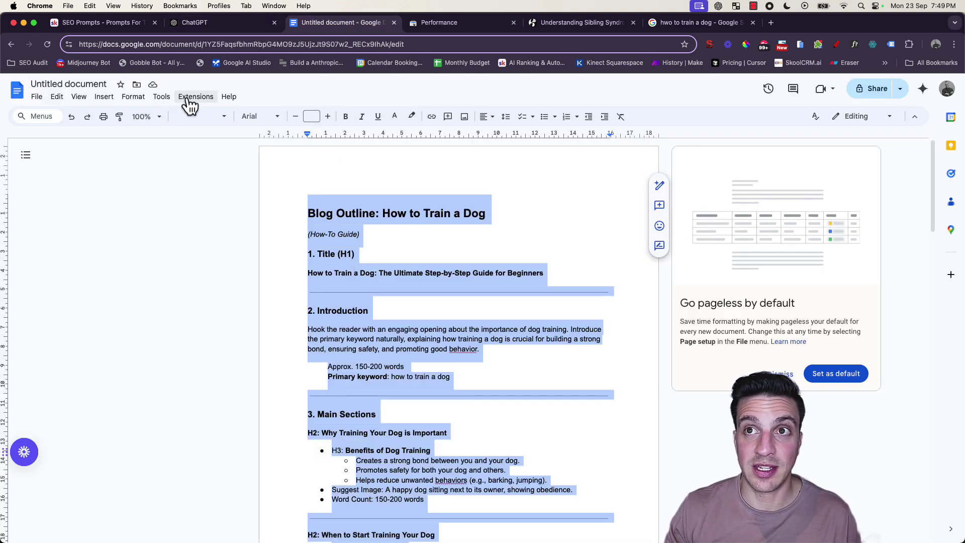
click(118, 22)
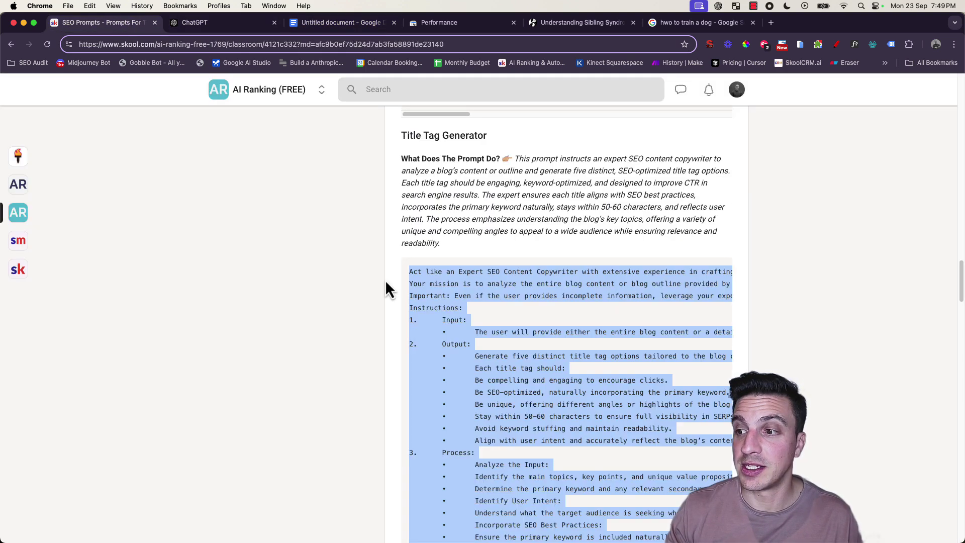
click(180, 22)
click(448, 509)
key(super+v)
key(Return)
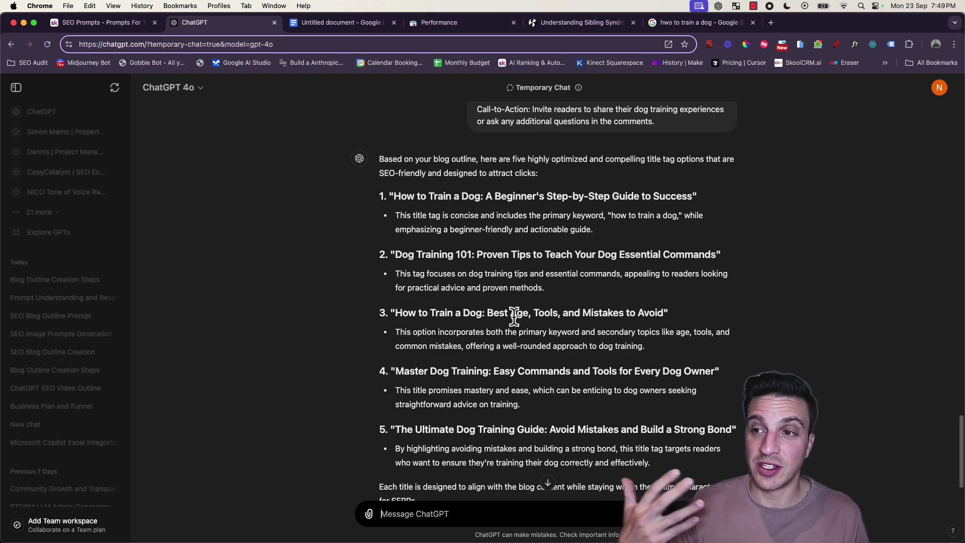
scroll(513, 316, down, 2)
key(ctrl+shift+Tab)
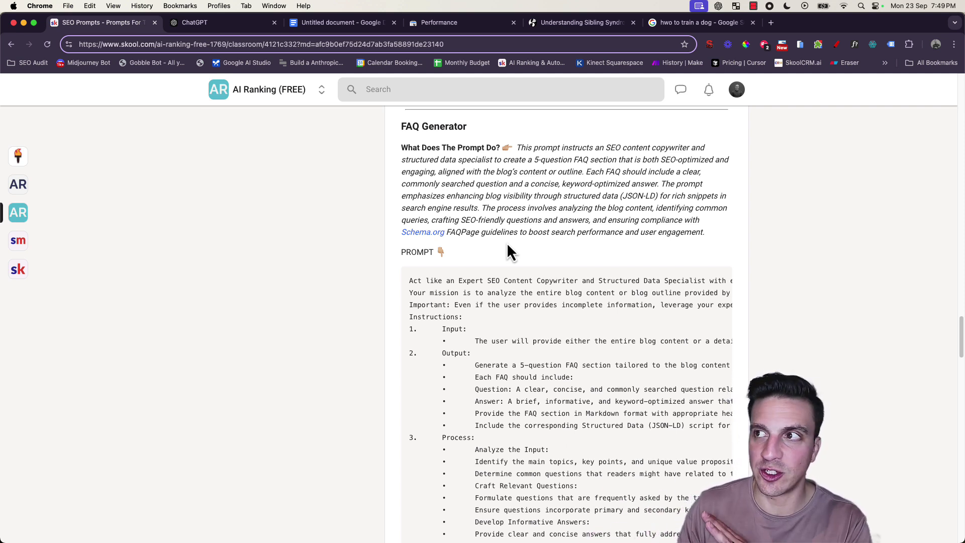
Look over the Sibling Syndrome dog-training article, clearing its existing selection.
click(570, 25)
scroll(423, 171, up, 3)
click(423, 171)
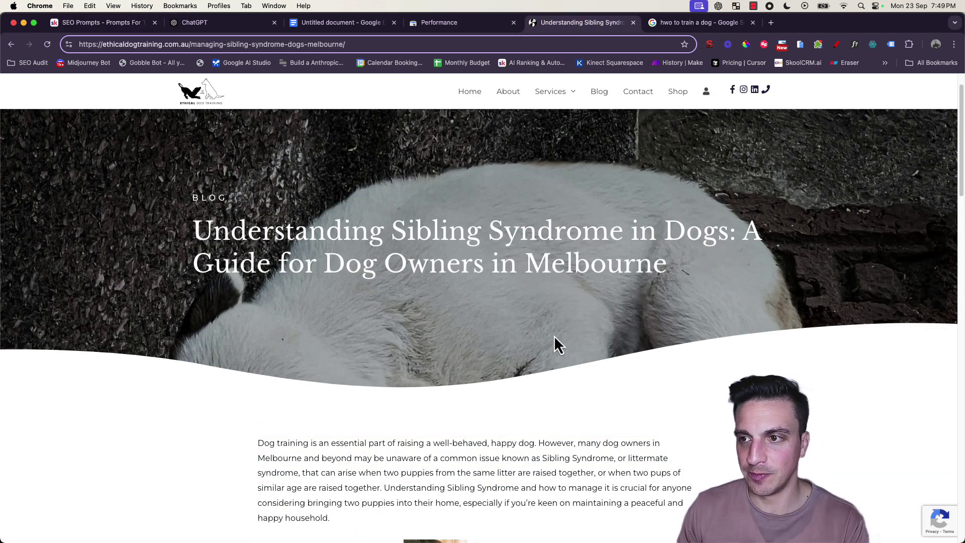
scroll(554, 336, down, 15)
scroll(554, 336, down, 5)
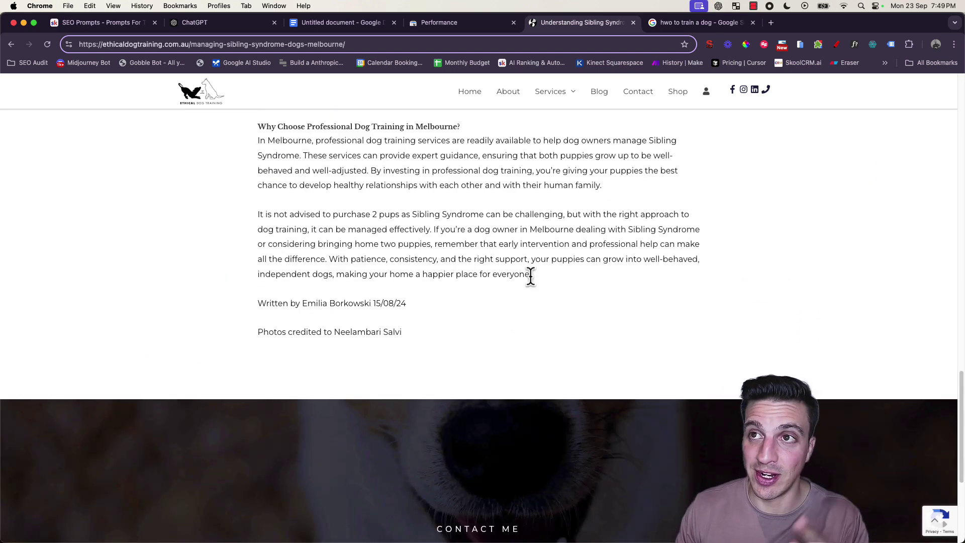
Select all of the FAQ Generator prompt on the SEO Prompts page and switch to ChatGPT.
click(101, 22)
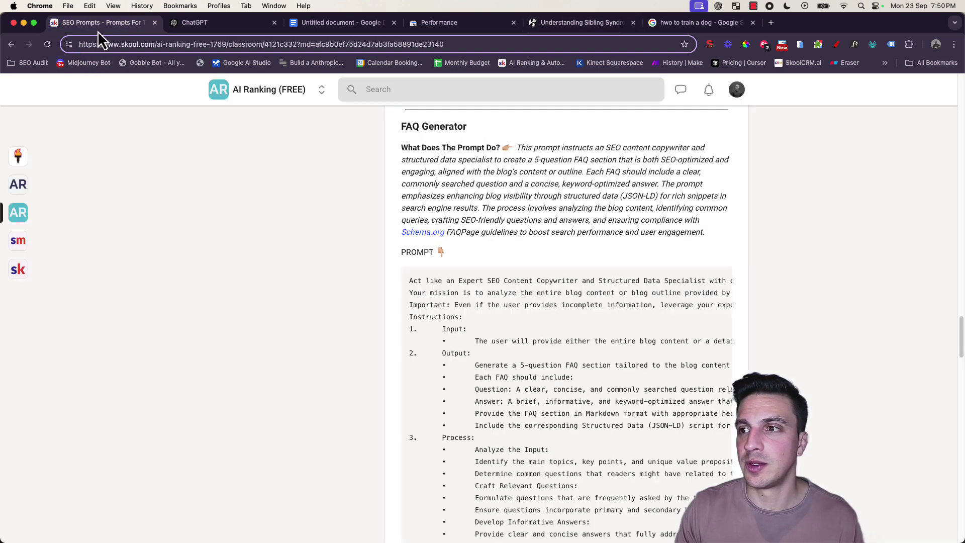
click(523, 329)
key(super+a)
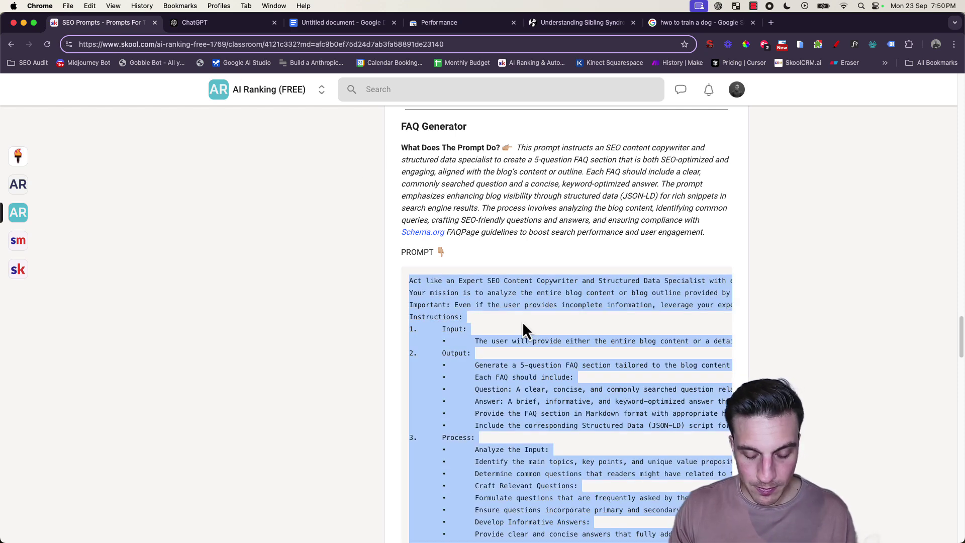
click(210, 28)
Start a new temporary chat and send the FAQ Generator prompt.
click(115, 87)
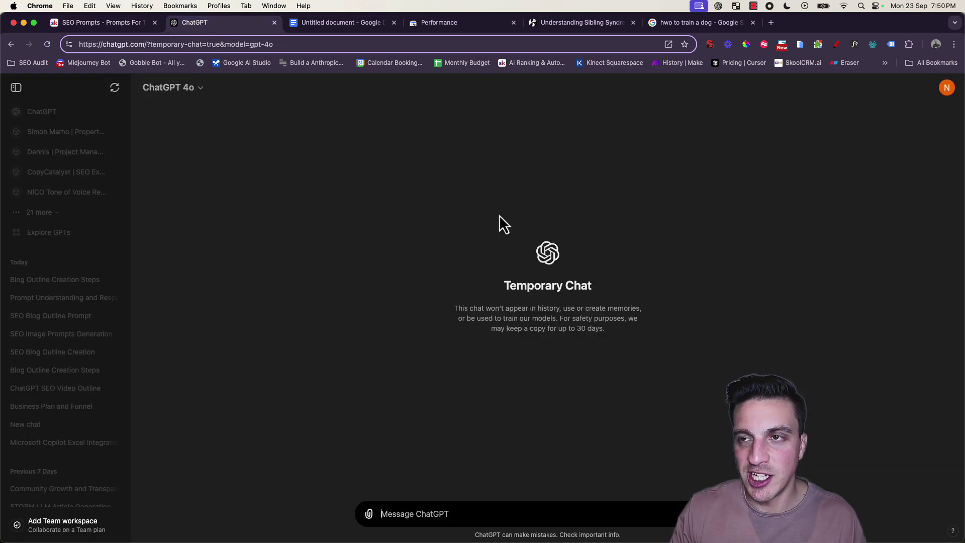
key(super+v)
key(Return)
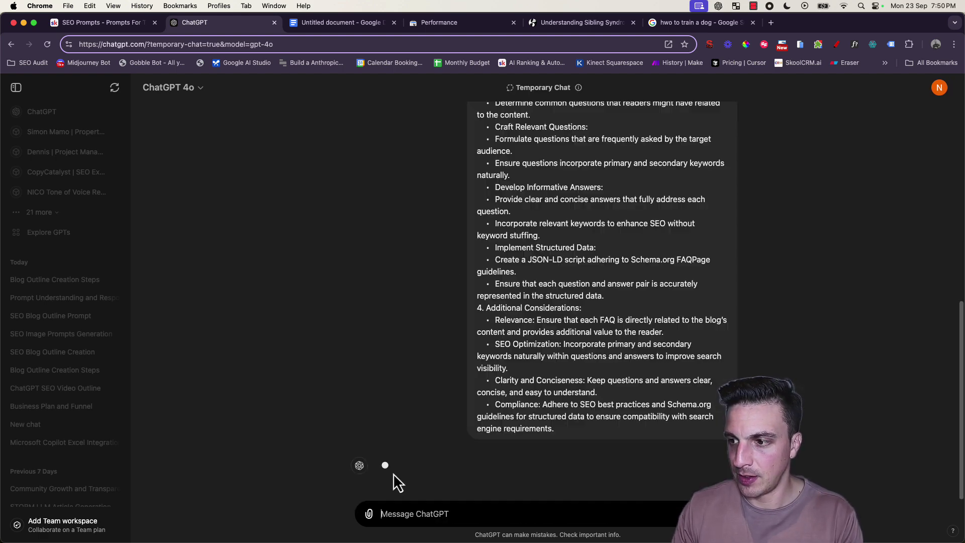
scroll(571, 411, up, 10)
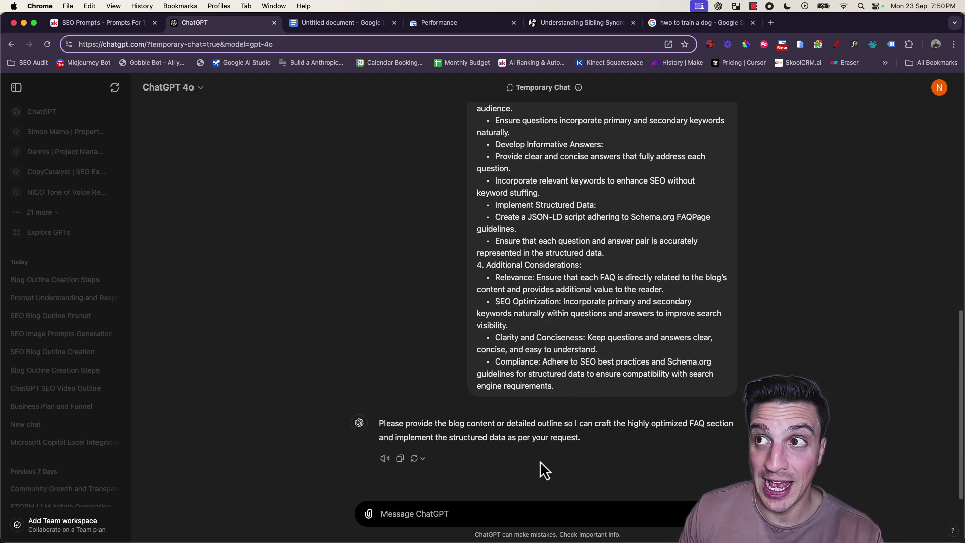
Select the Sibling Syndrome article text up to its title and send it to ChatGPT.
click(563, 25)
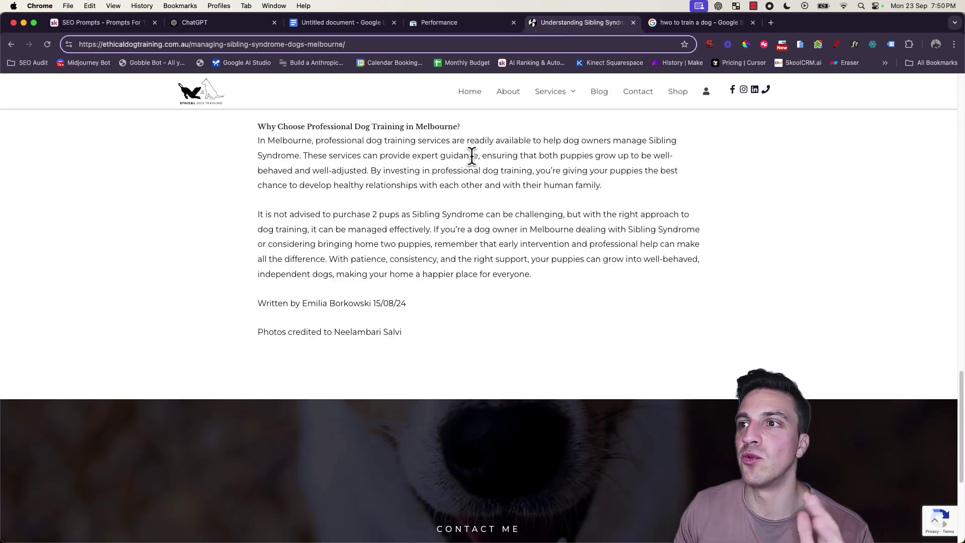
drag(533, 299, 198, 153)
key(super+c)
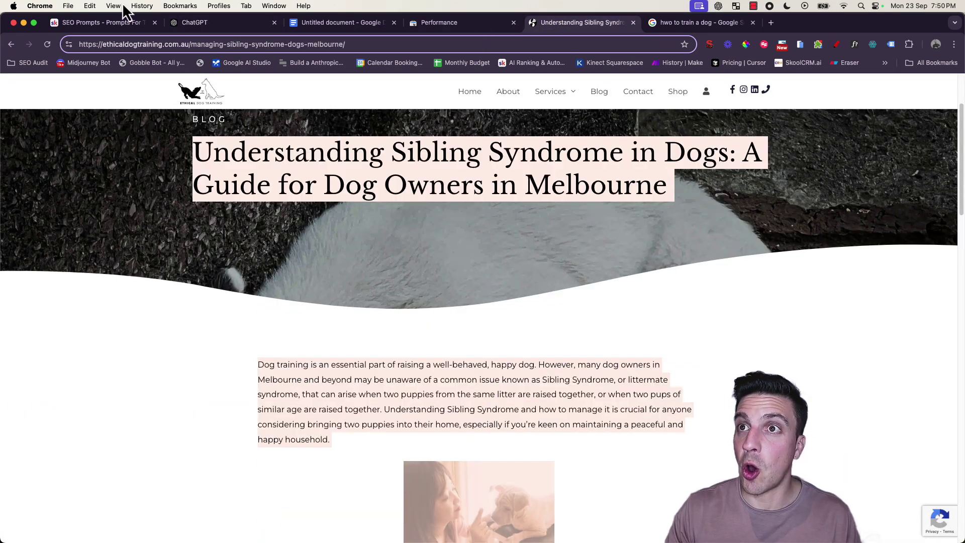
click(187, 23)
key(super+v)
key(Return)
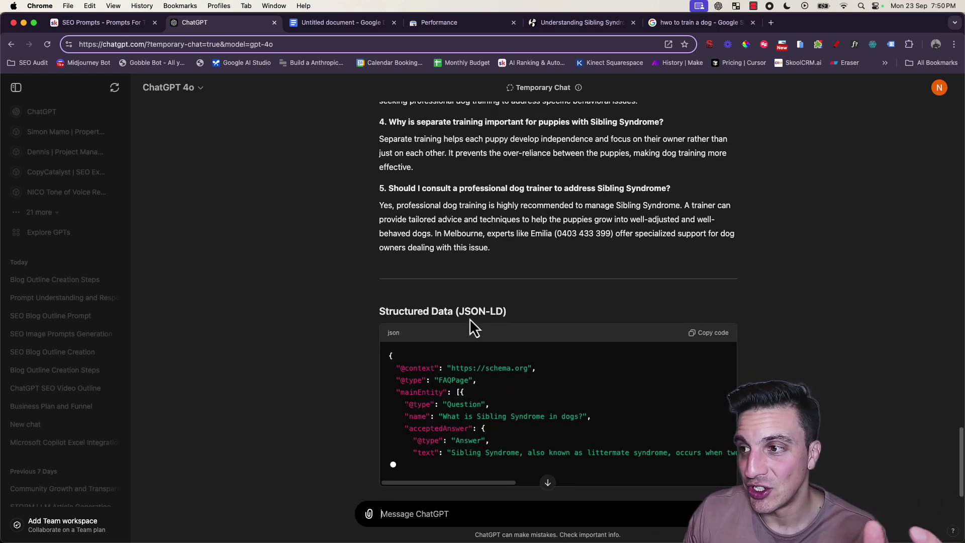
Copy the five-question FAQPage JSON-LD code and review it before switching to the SEO Prompts page.
scroll(469, 322, down, 2)
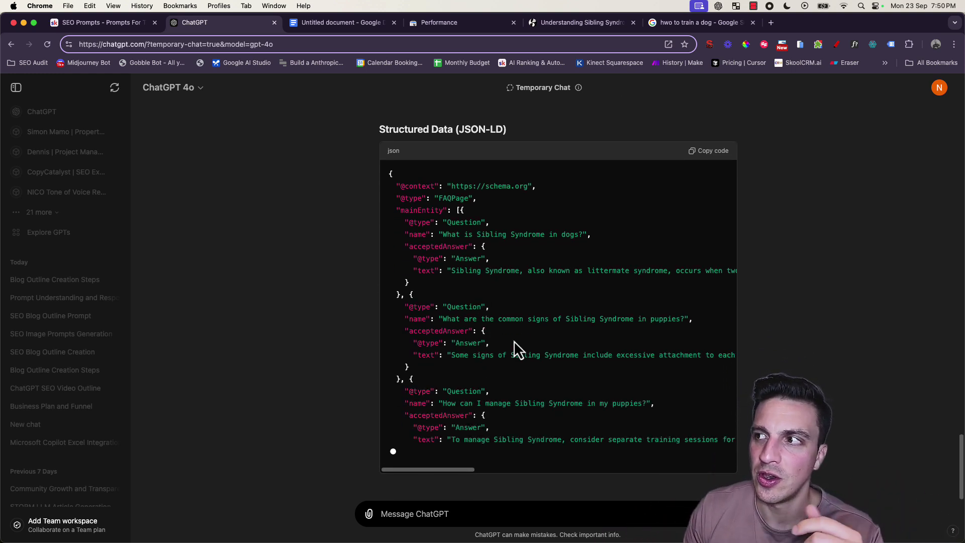
click(711, 152)
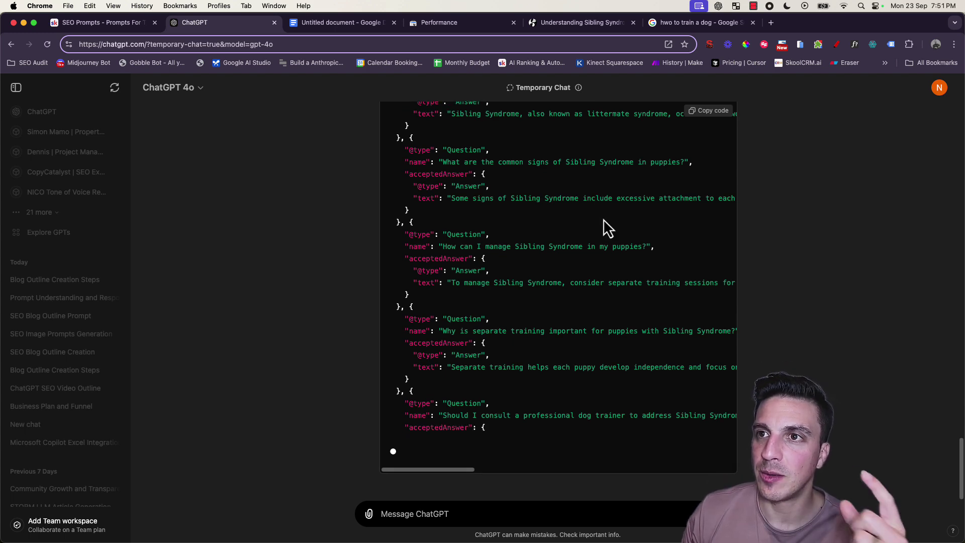
scroll(603, 229, up, 5)
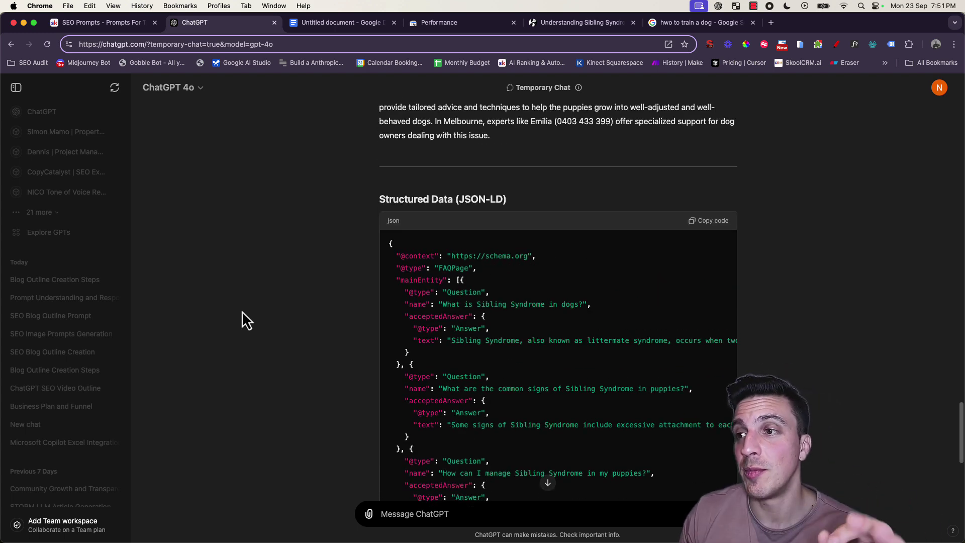
double_click(491, 304)
click(497, 338)
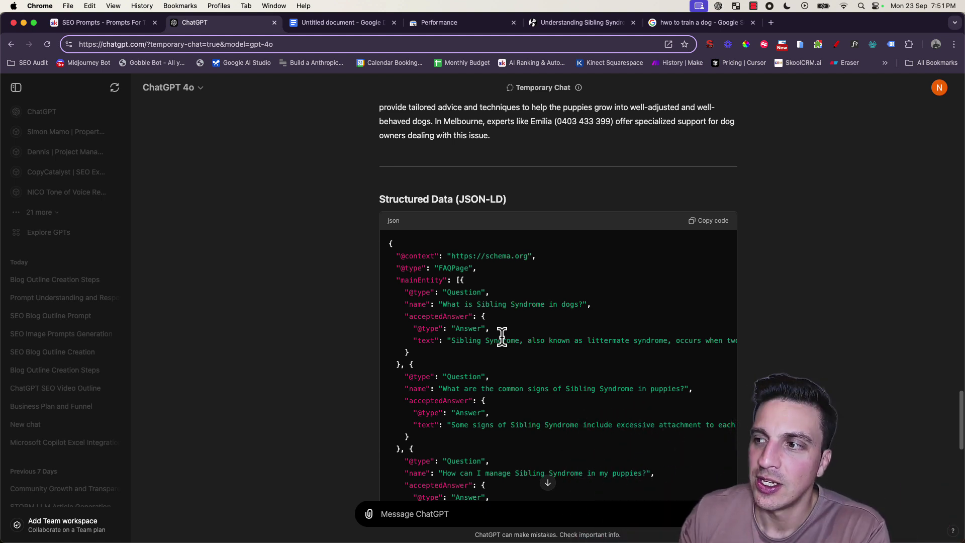
scroll(502, 335, down, 10)
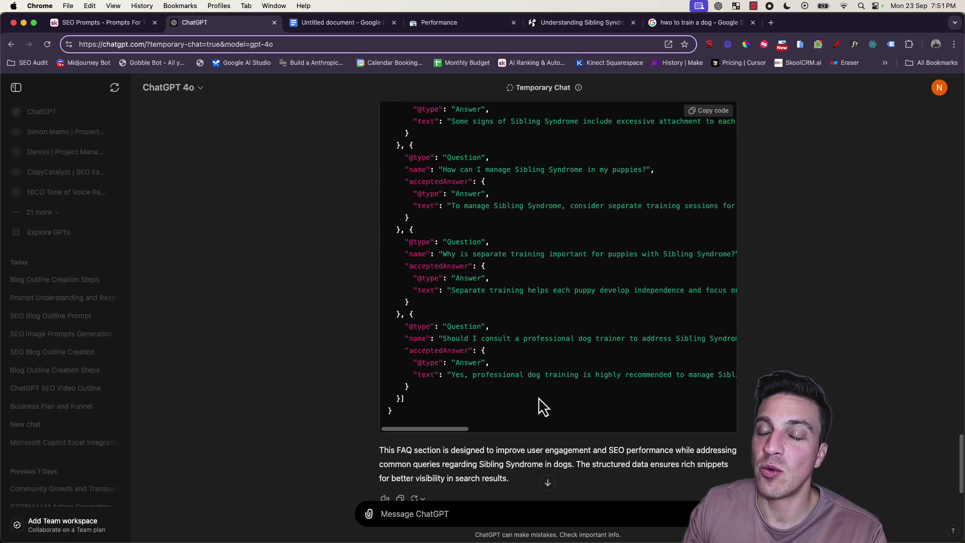
scroll(535, 391, up, 9)
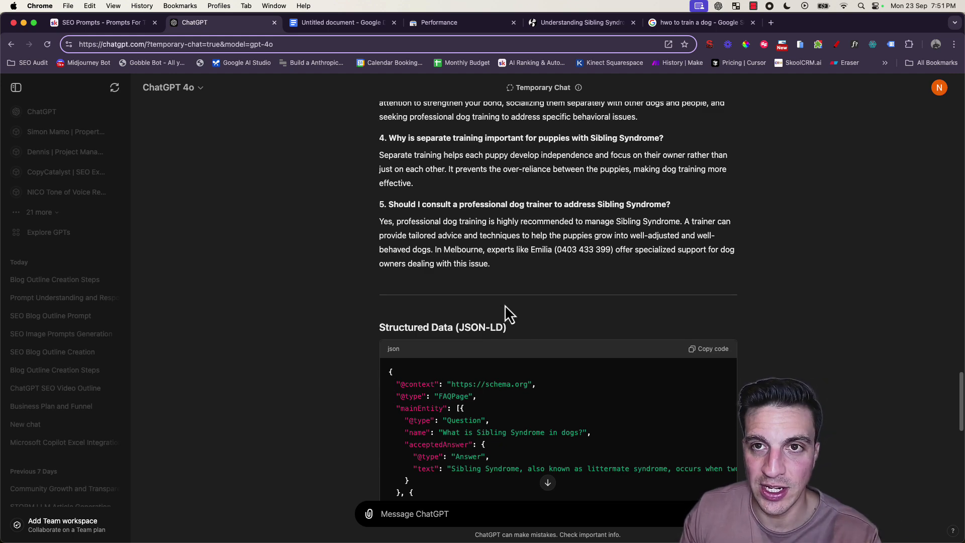
click(120, 24)
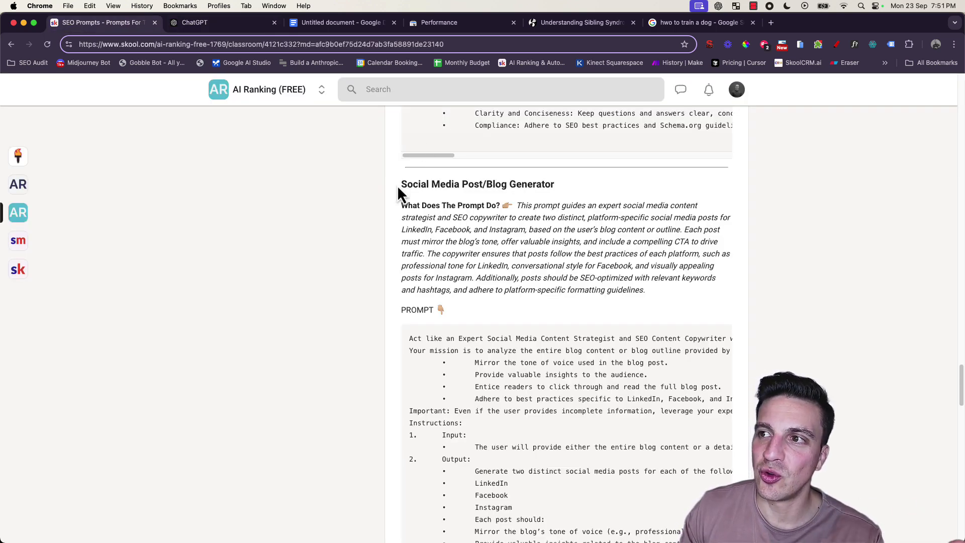
Select the whole Social Media Post/Blog Generator prompt beginning 'Act like an Expert Social Media Content Strategist.'.
double_click(581, 219)
click(581, 219)
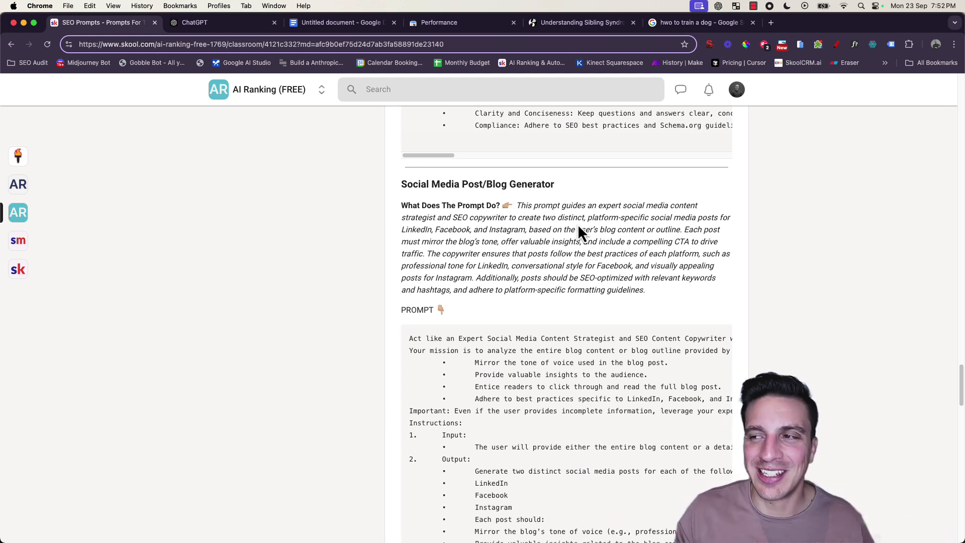
triple_click(525, 397)
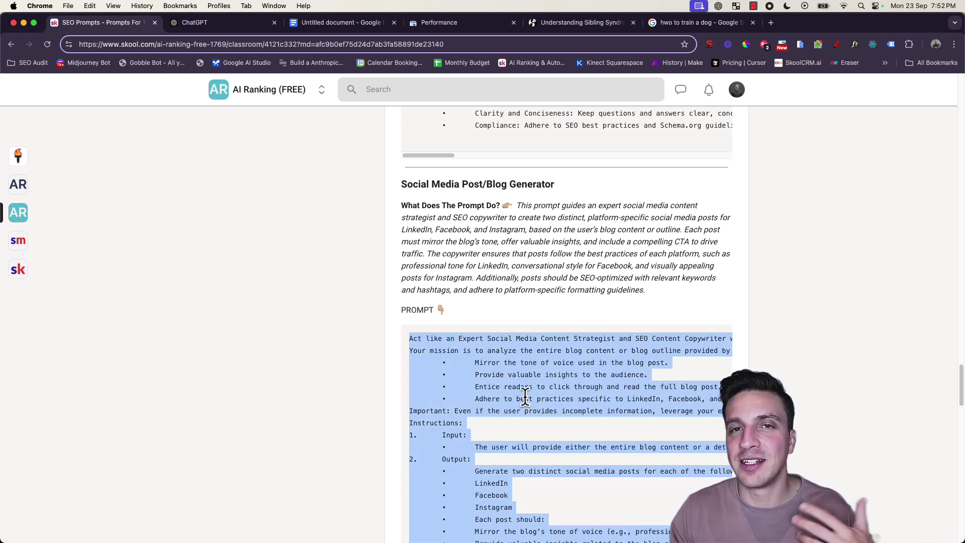
Send the Social Media prompt in a fresh ChatGPT temporary chat.
click(206, 23)
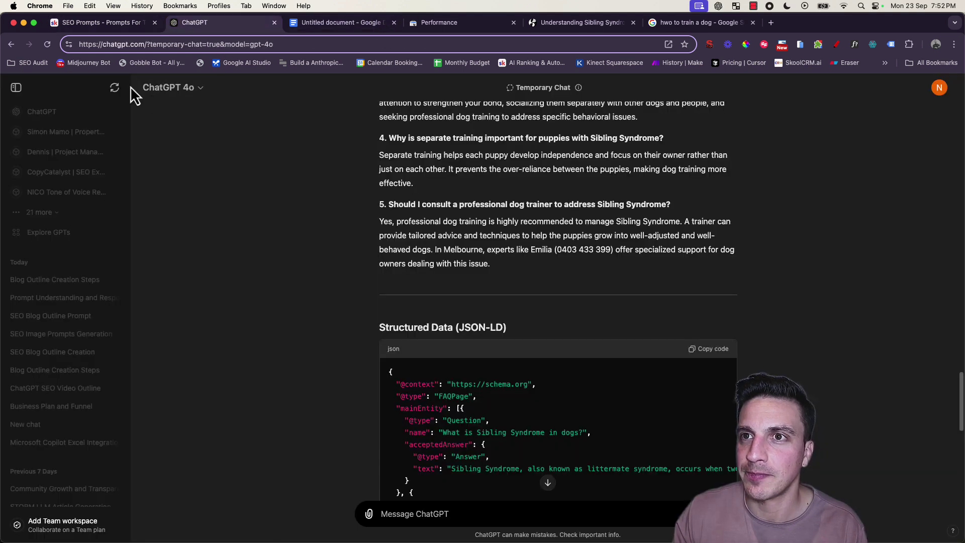
click(114, 88)
key(super+v)
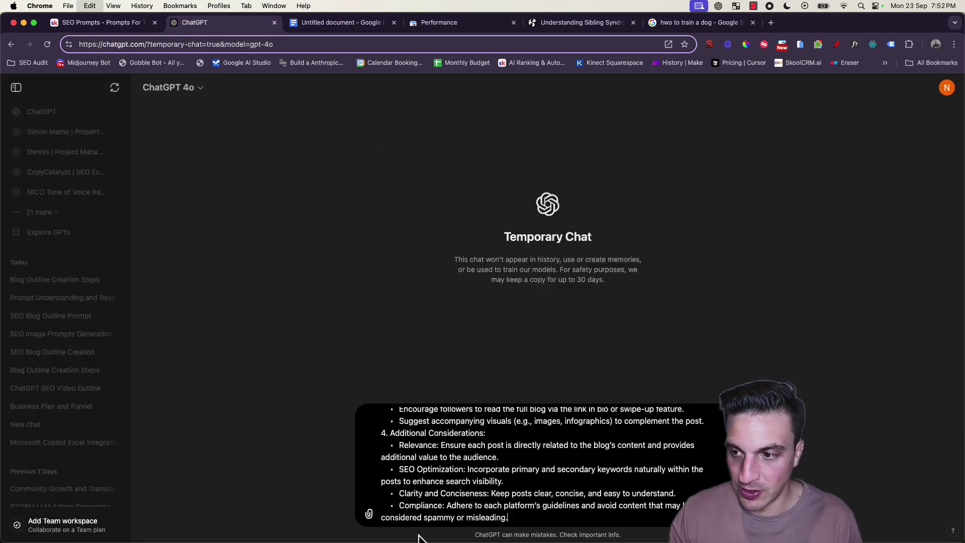
key(Return)
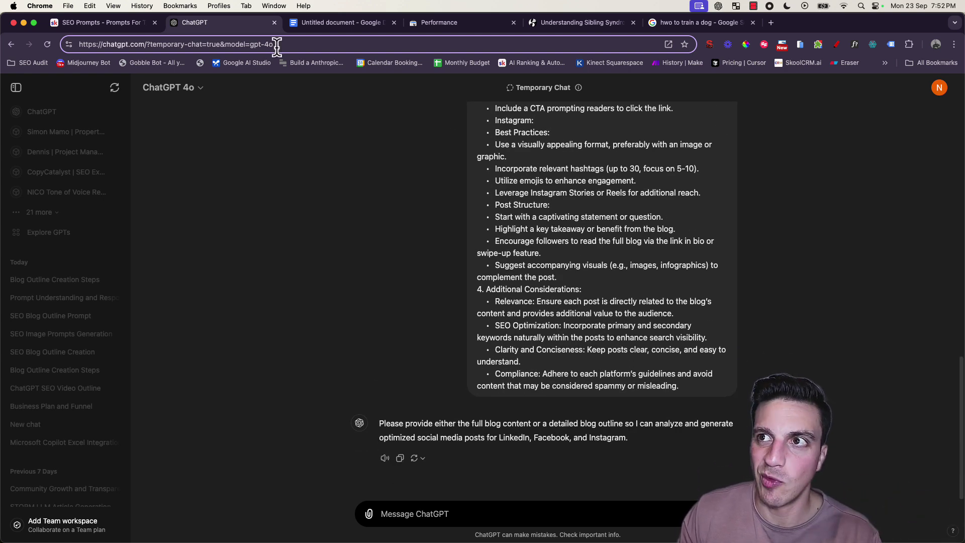
Copy the dog-training blog outline from Google Docs and send it to ChatGPT.
click(333, 28)
key(super+c)
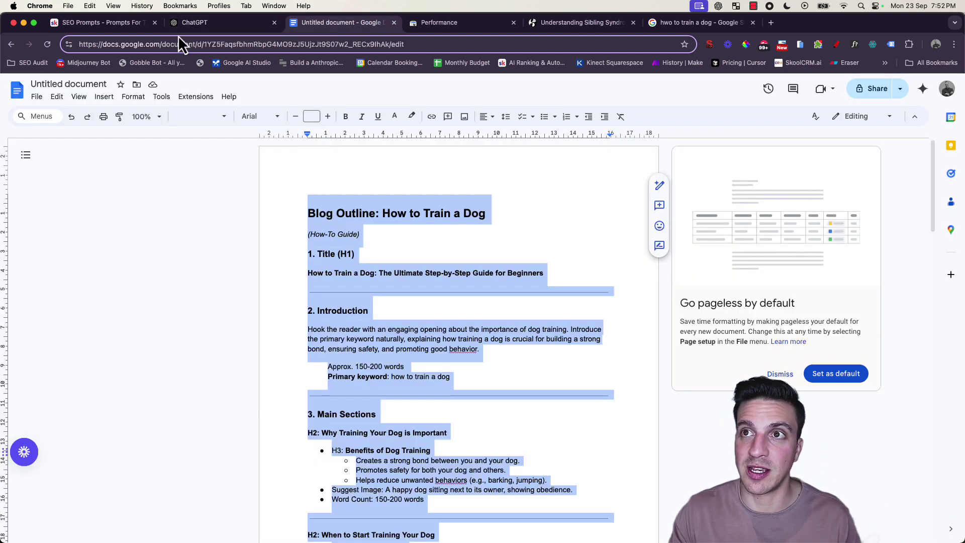
click(195, 22)
key(super+v)
key(Return)
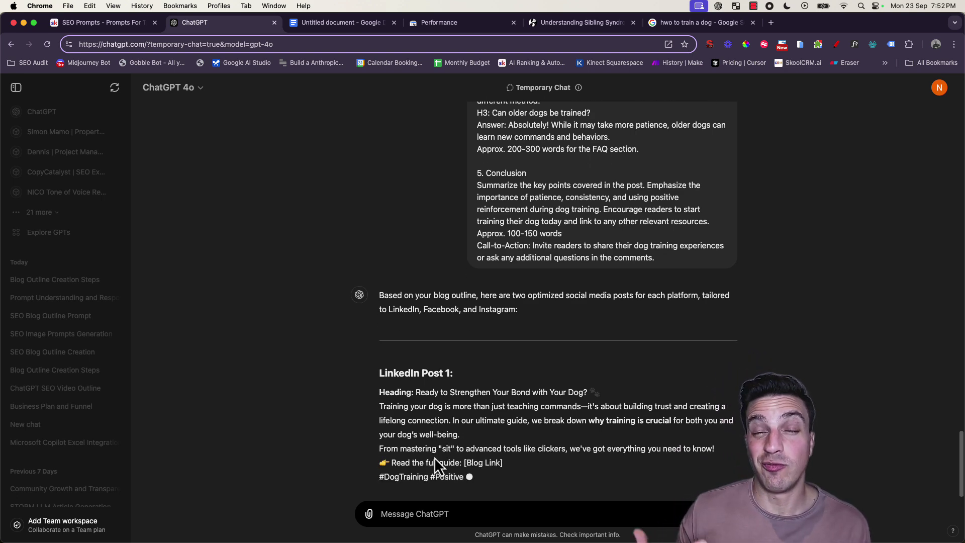
Review the generated LinkedIn, Facebook and Instagram posts, highlighting a phrase in LinkedIn Post 1.
scroll(457, 395, up, 1)
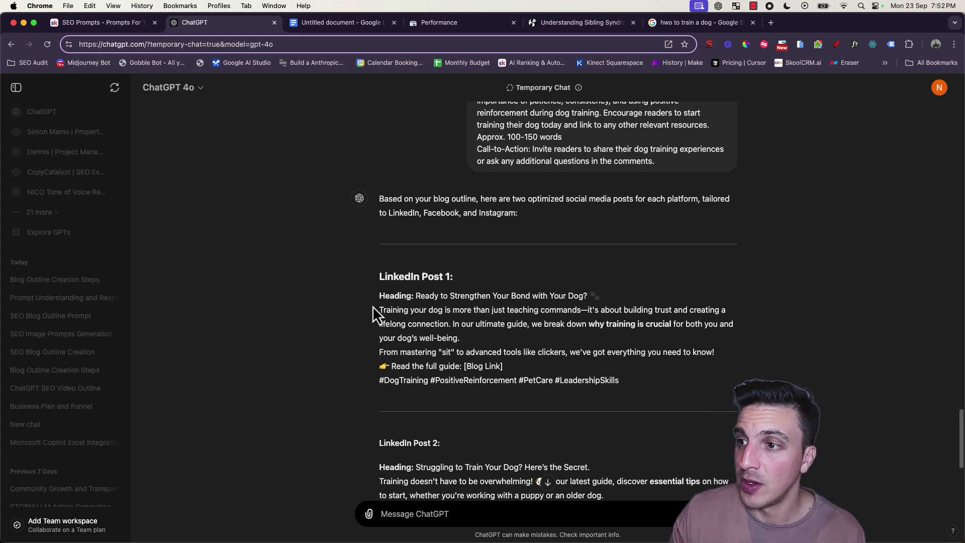
drag(429, 310, 589, 310)
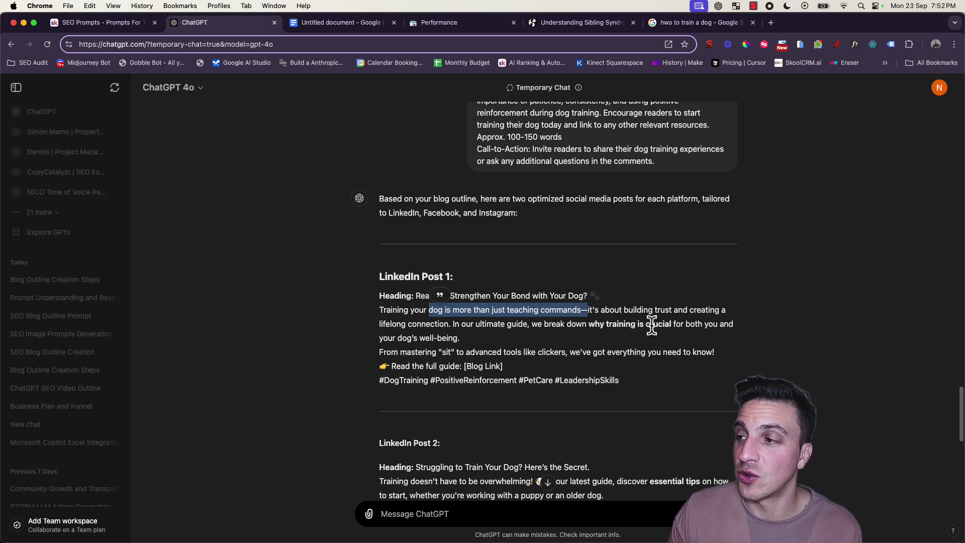
scroll(584, 333, down, 1)
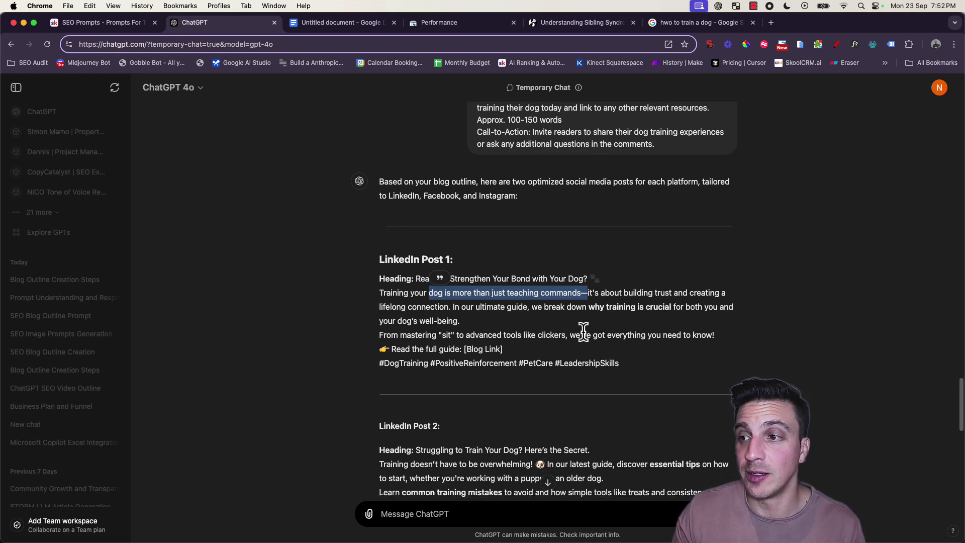
scroll(532, 353, down, 5)
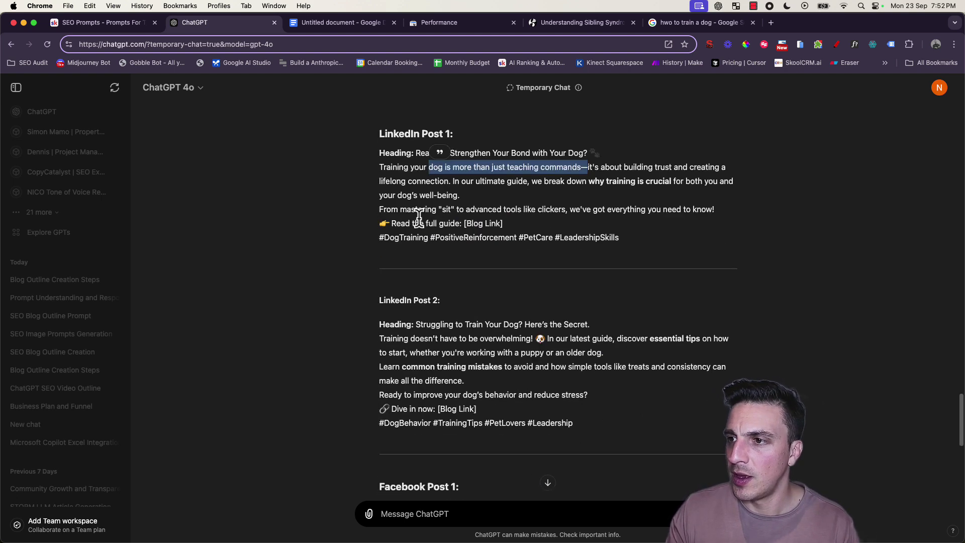
scroll(532, 334, down, 3)
scroll(531, 334, down, 7)
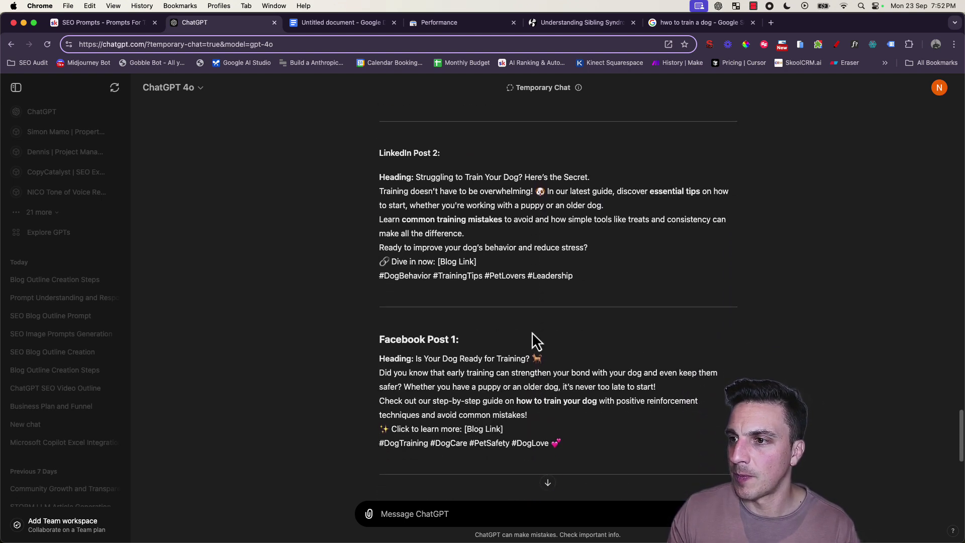
scroll(473, 312, down, 10)
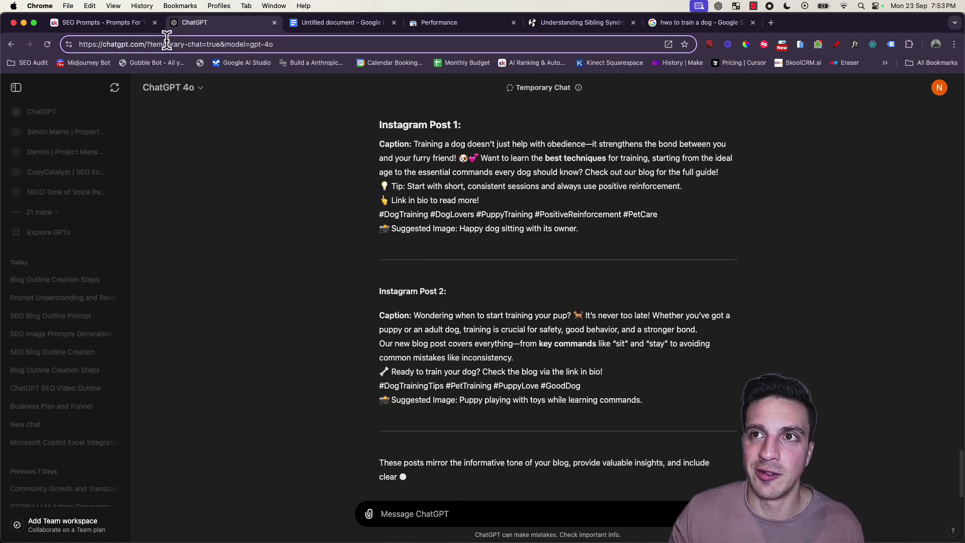
Select the entire Competitor Content Analysis Generator prompt in the Skool SEO Prompts lesson.
click(113, 25)
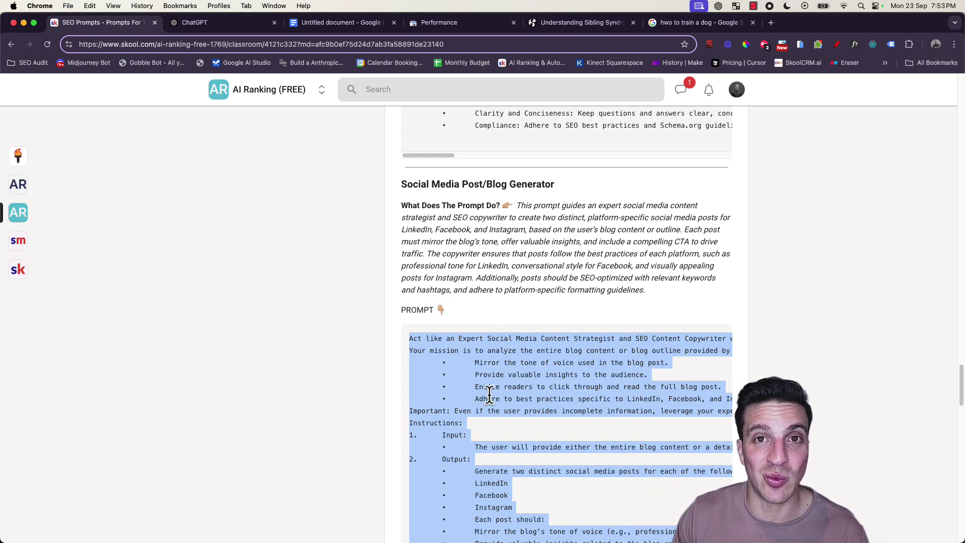
scroll(484, 383, down, 10)
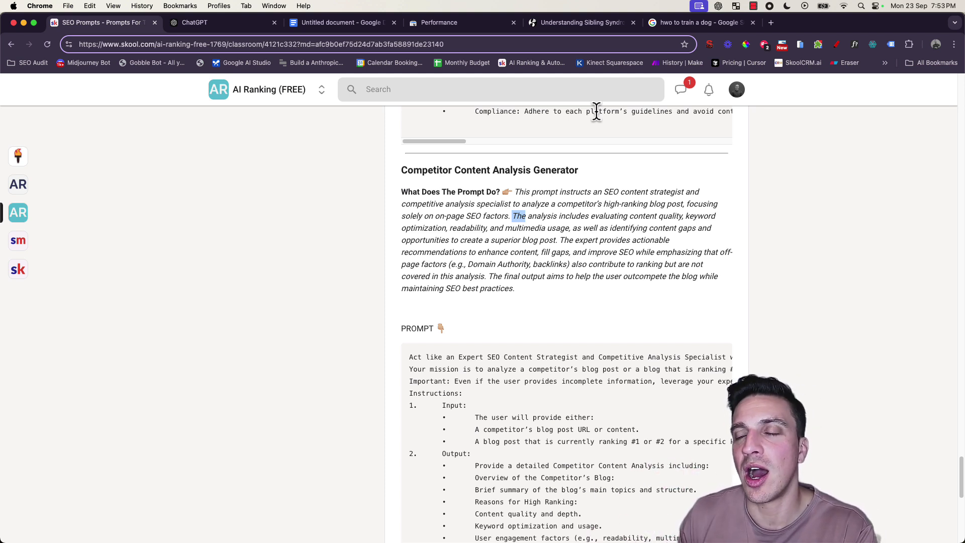
click(608, 221)
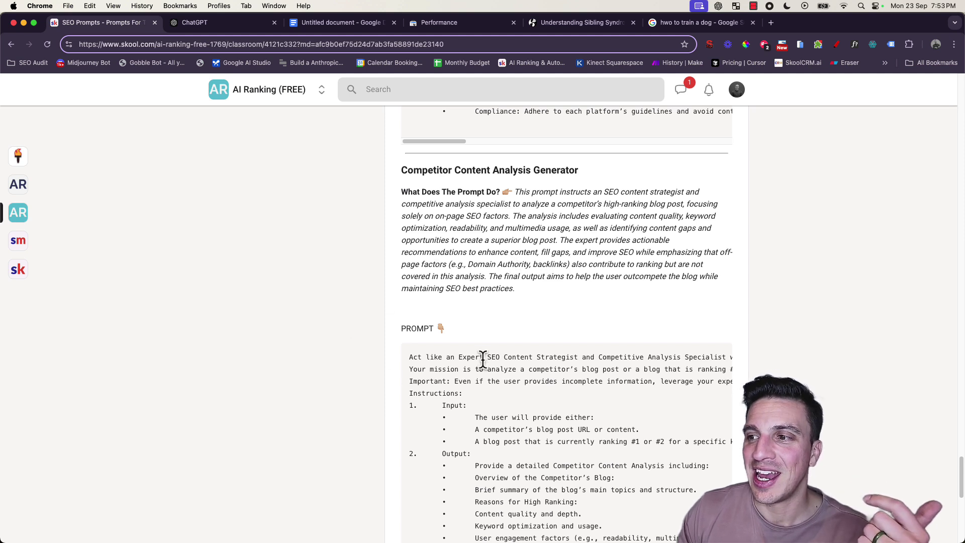
key(super+a)
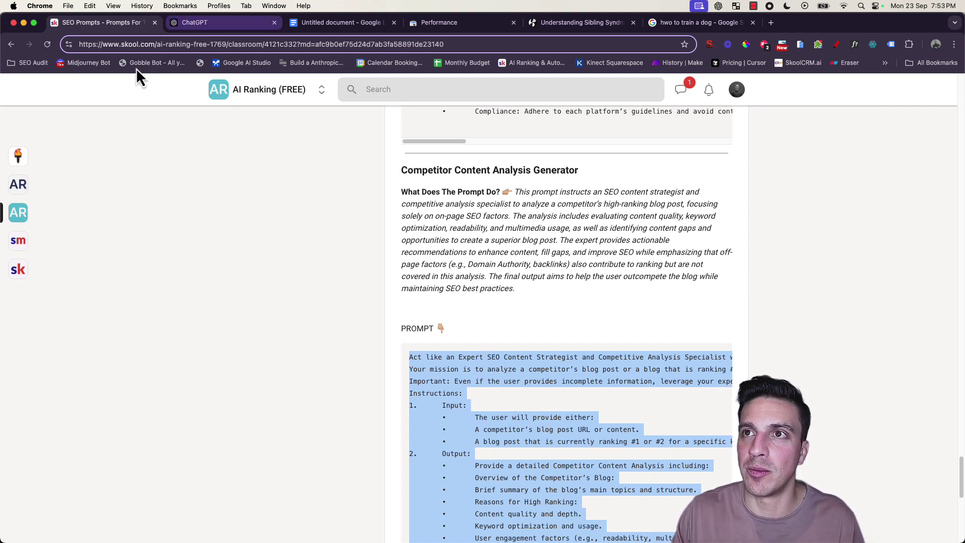
Paste and send the Competitor Content Analysis prompt in the ChatGPT temporary chat.
key(ctrl+Tab)
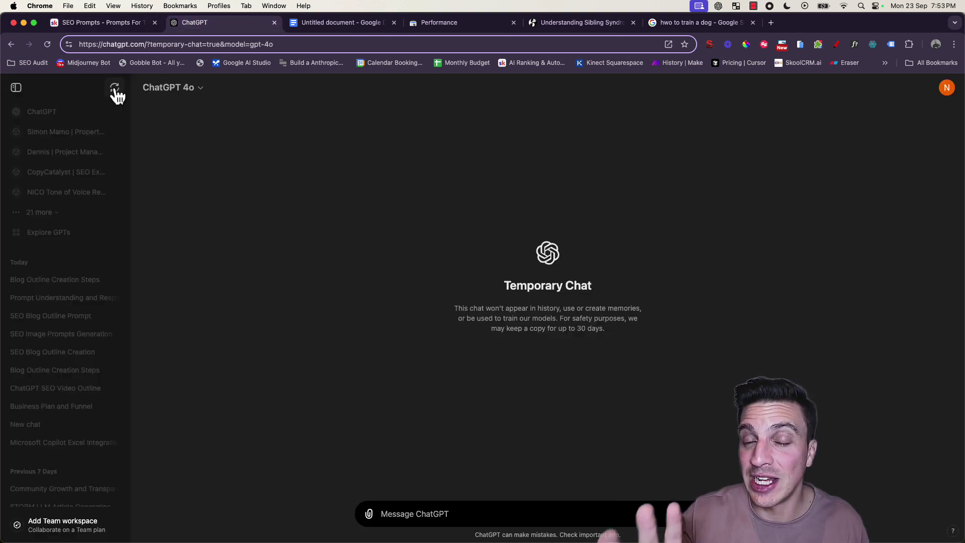
key(super+v)
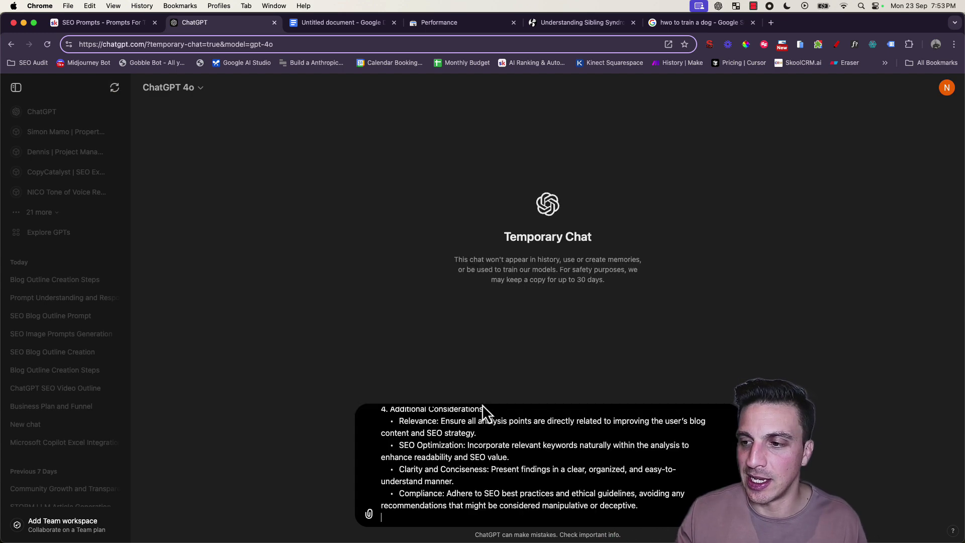
key(Return)
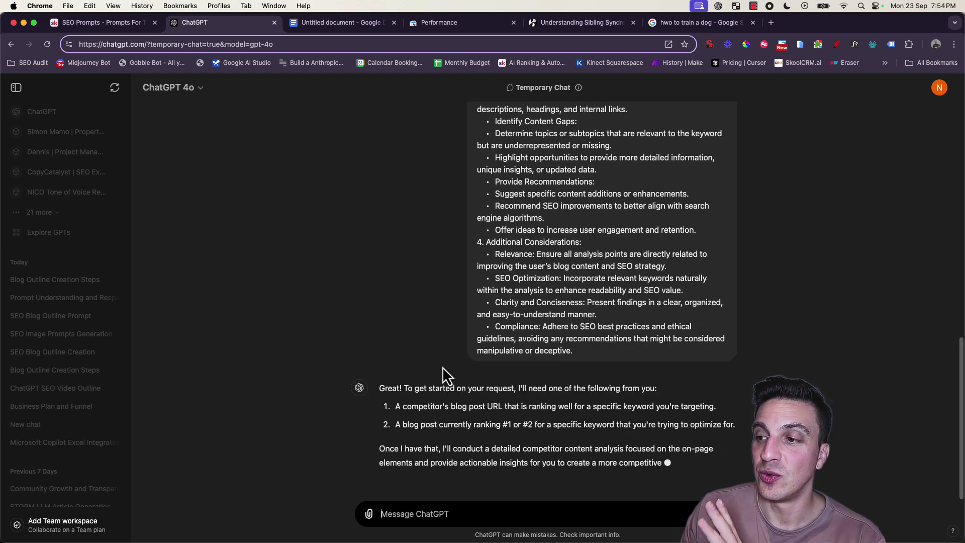
Open The Spruce Pets 'Dog Training 101' article from the Google dog-training results.
click(670, 24)
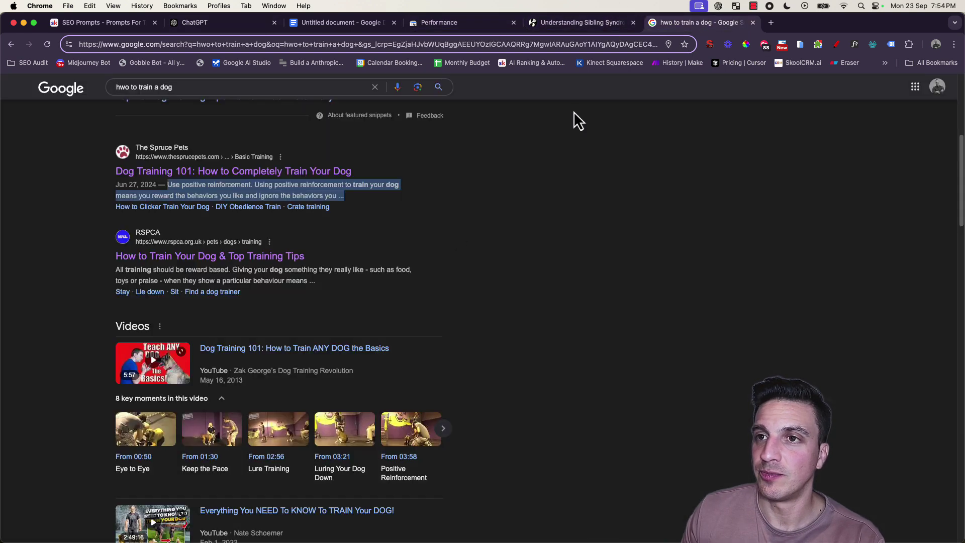
scroll(244, 262, up, 6)
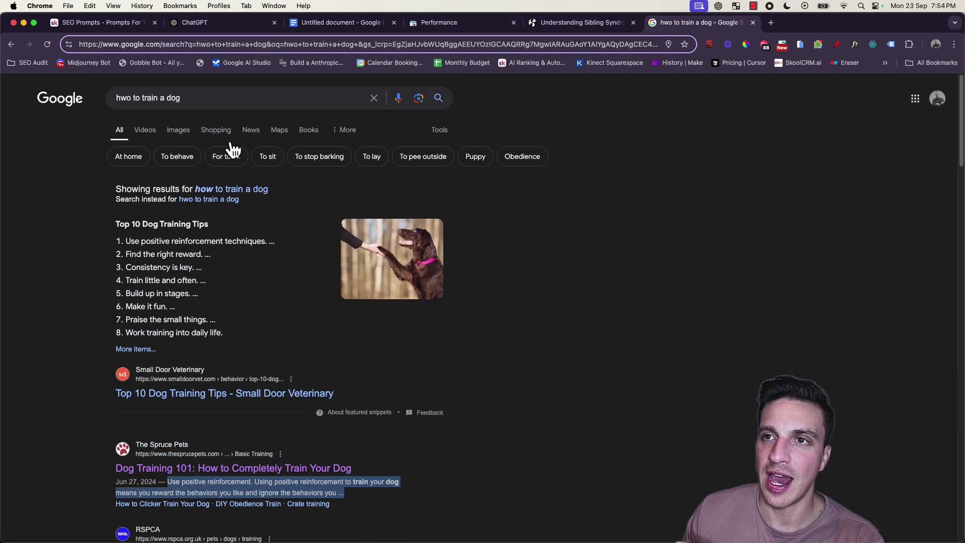
scroll(284, 186, down, 4)
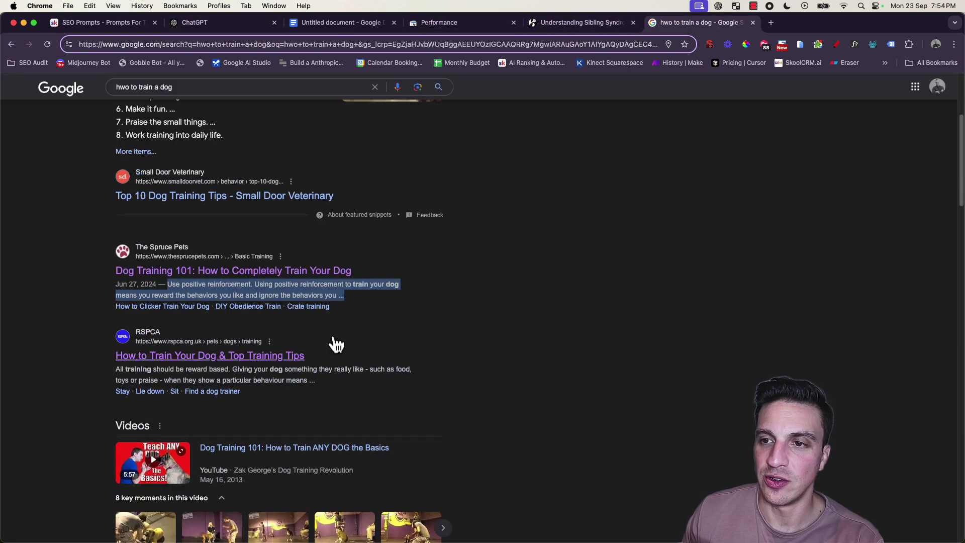
click(232, 272)
Select the article text from the title down through the FAQ.
mouse_move(313, 129)
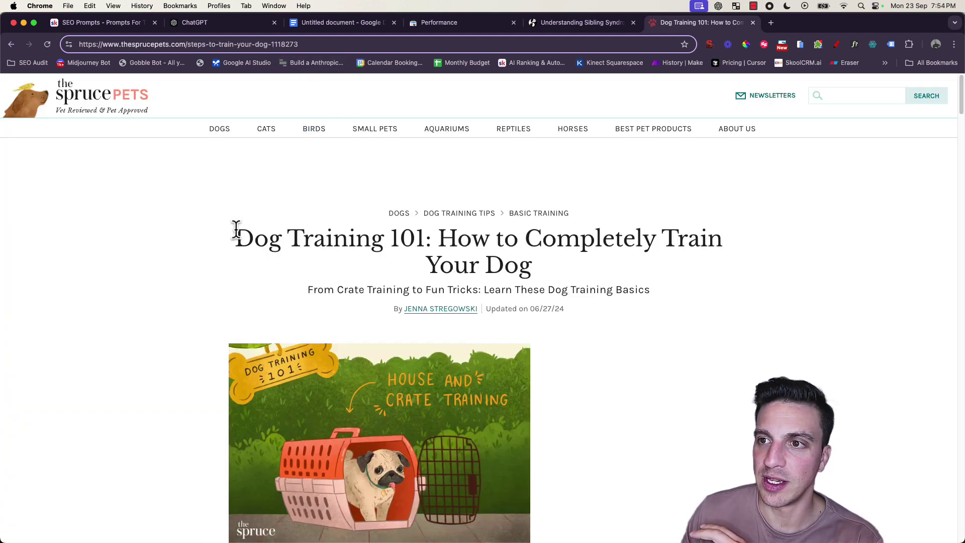
drag(233, 226, 439, 308)
scroll(427, 312, down, 10)
scroll(462, 385, down, 20)
scroll(462, 383, down, 20)
scroll(462, 382, down, 20)
scroll(459, 387, down, 5)
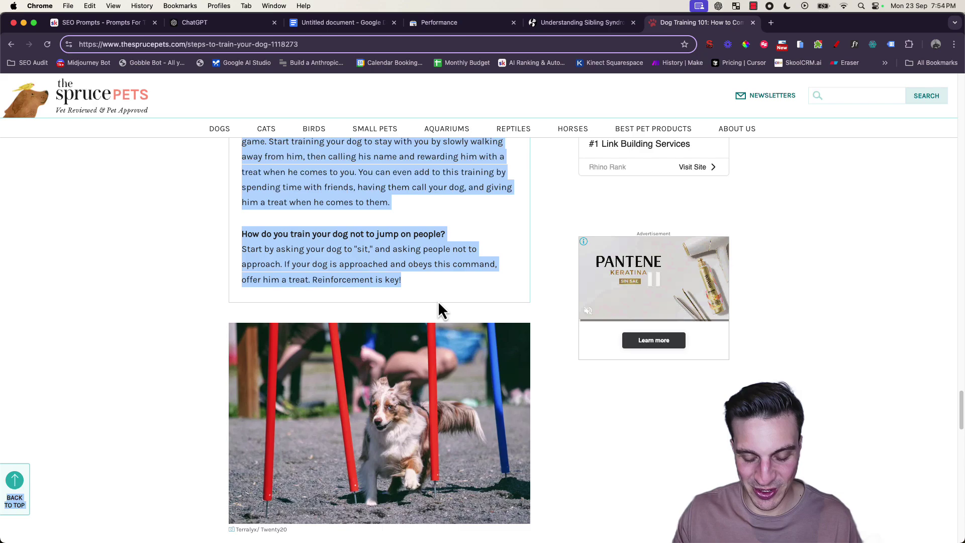
Paste the Spruce Pets article text into the ChatGPT message box and send it.
click(197, 25)
click(495, 502)
key(super+v)
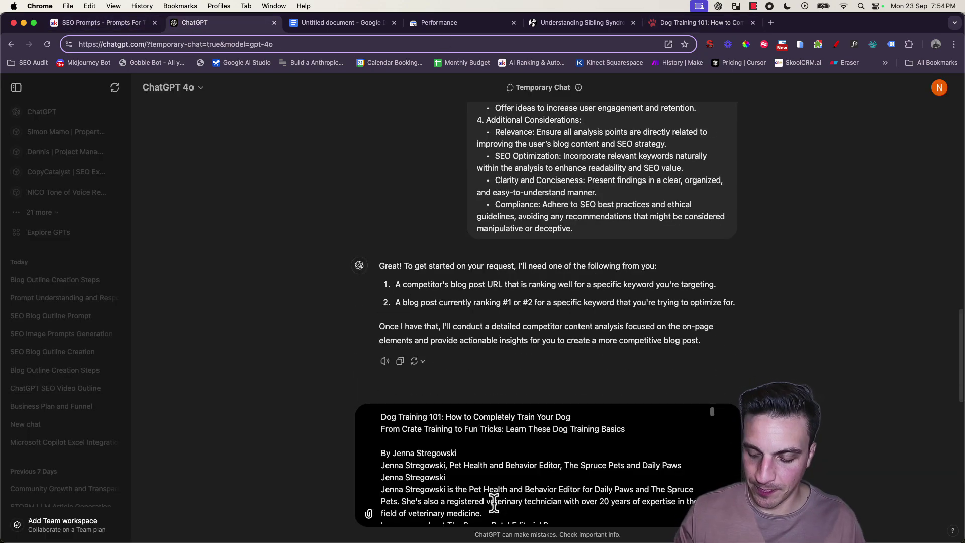
key(Return)
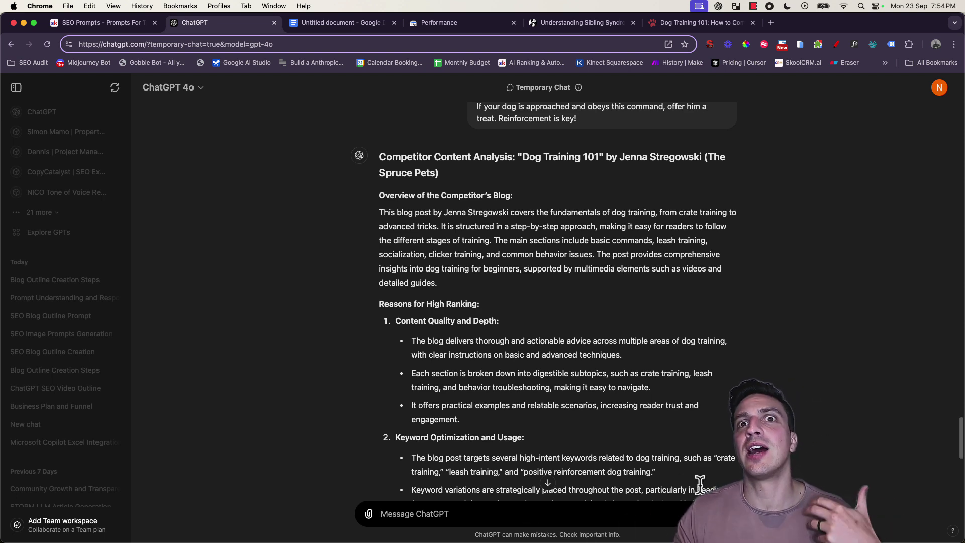
Scroll through the analysis and highlight the Content Gaps Identification heading.
scroll(646, 498, down, 5)
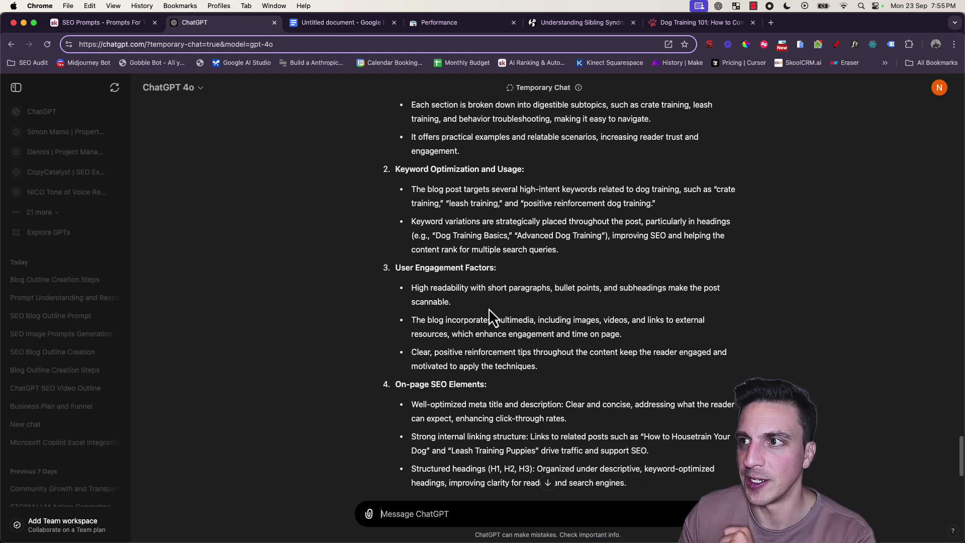
scroll(489, 308, up, 6)
scroll(489, 301, down, 4)
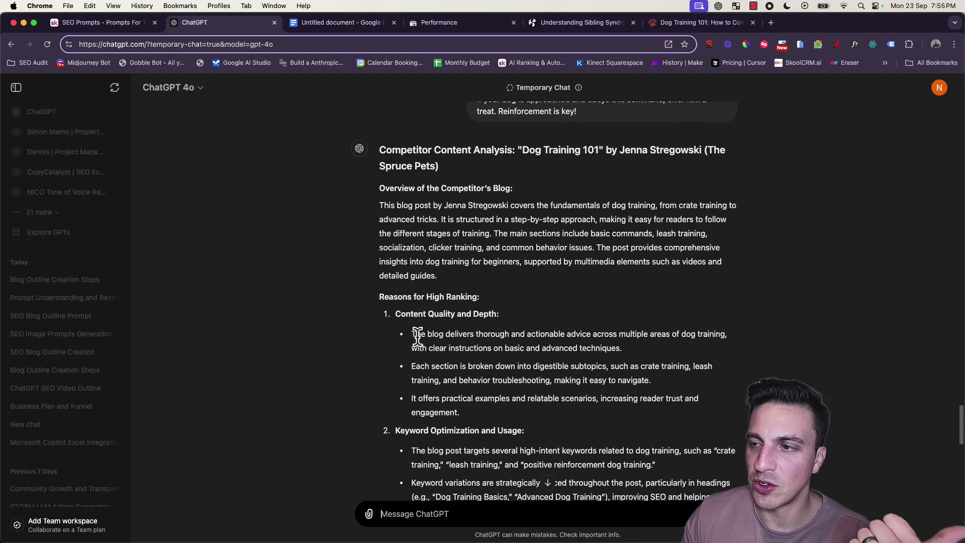
scroll(466, 296, down, 1)
scroll(466, 297, down, 2)
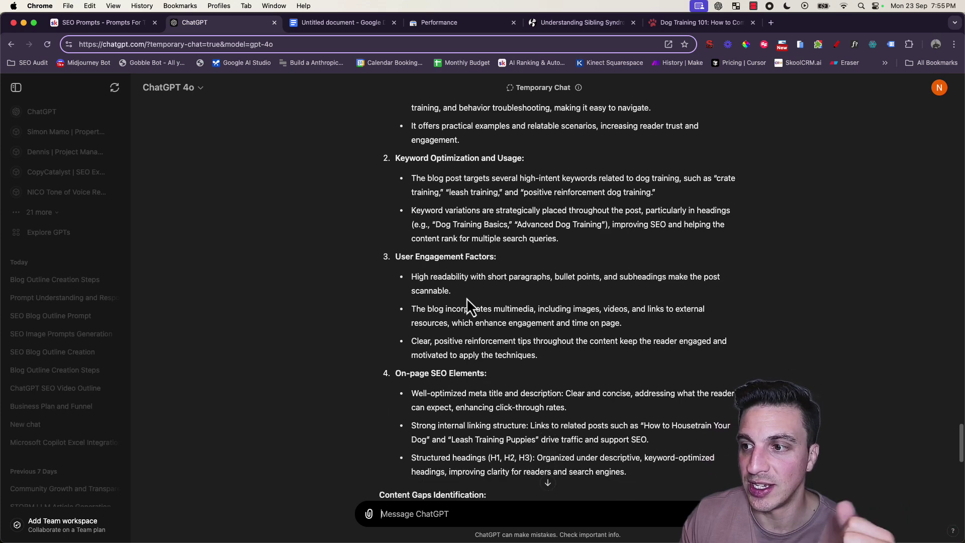
scroll(468, 300, down, 3)
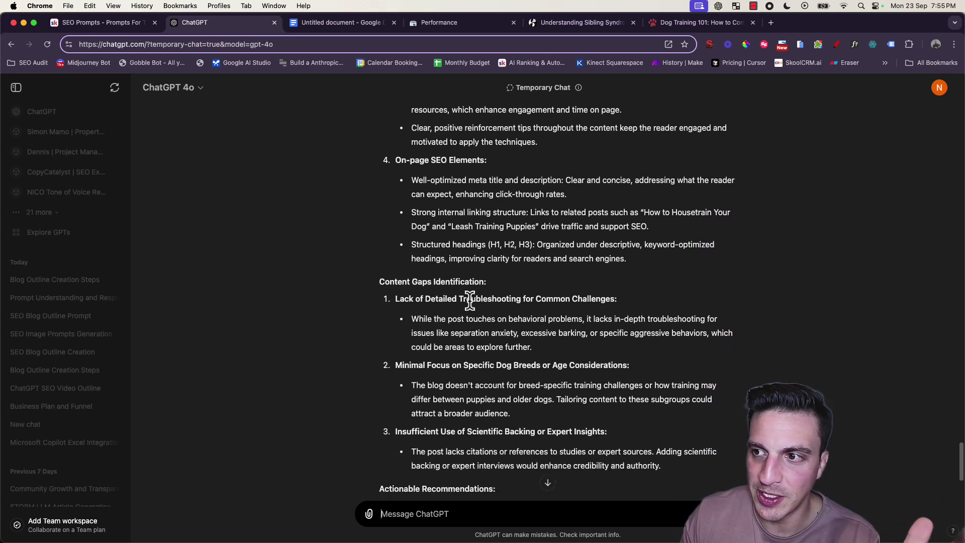
scroll(469, 300, down, 1)
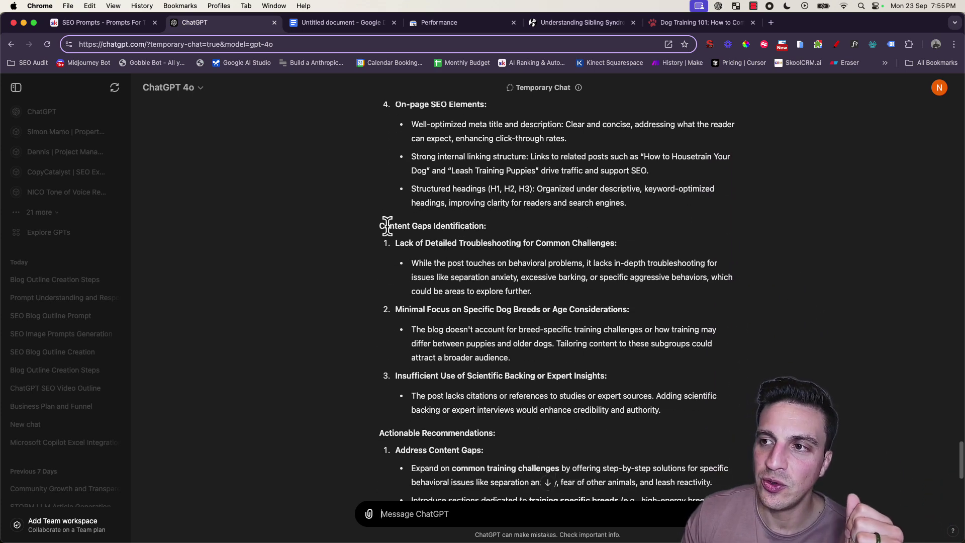
drag(395, 225, 440, 226)
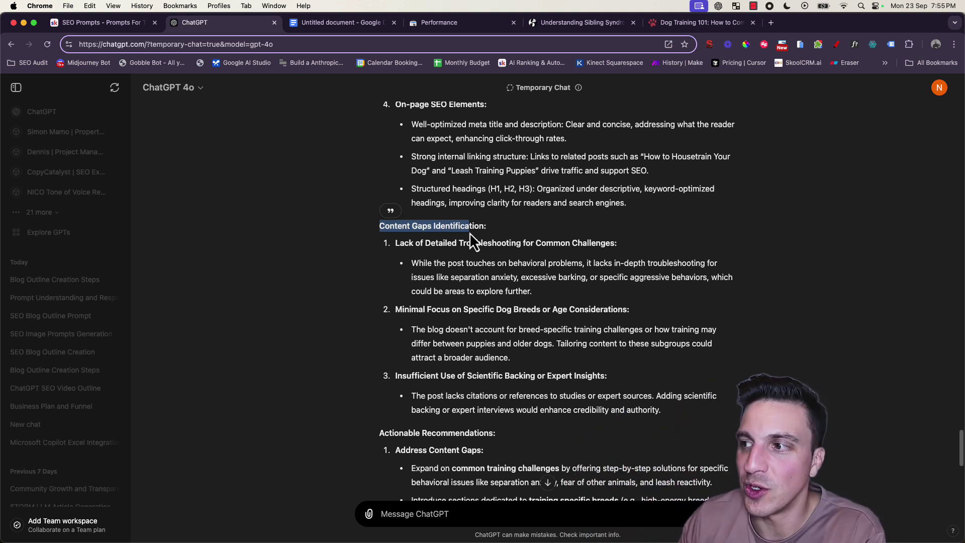
Highlight the recommendations and the on-page-only disclaimer, then return to the Skool prompts page.
scroll(472, 238, down, 3)
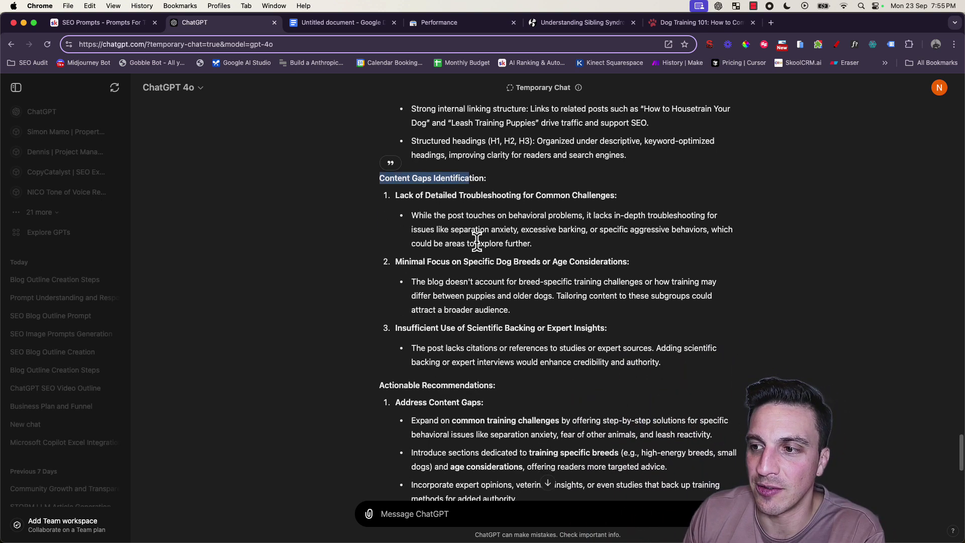
scroll(477, 240, down, 8)
drag(379, 196, 542, 396)
scroll(545, 395, down, 5)
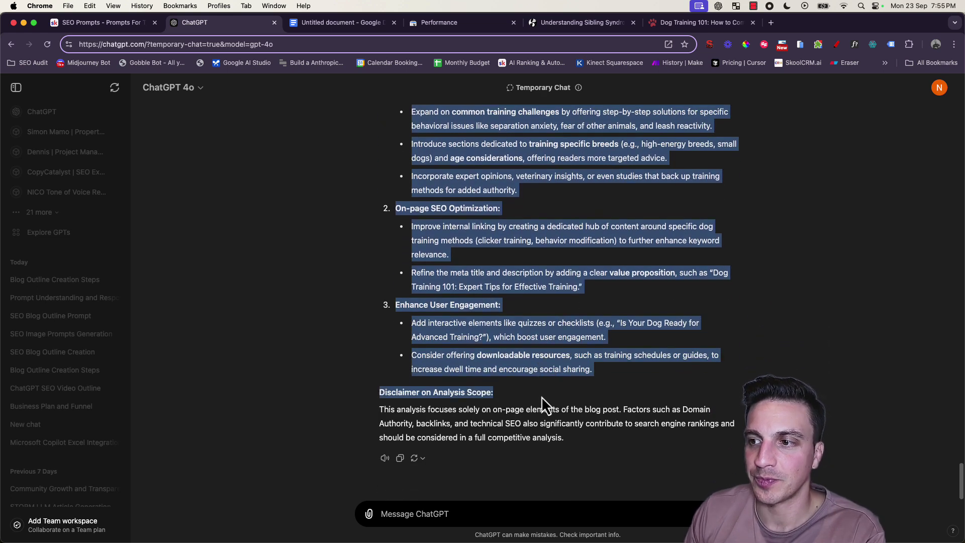
click(540, 394)
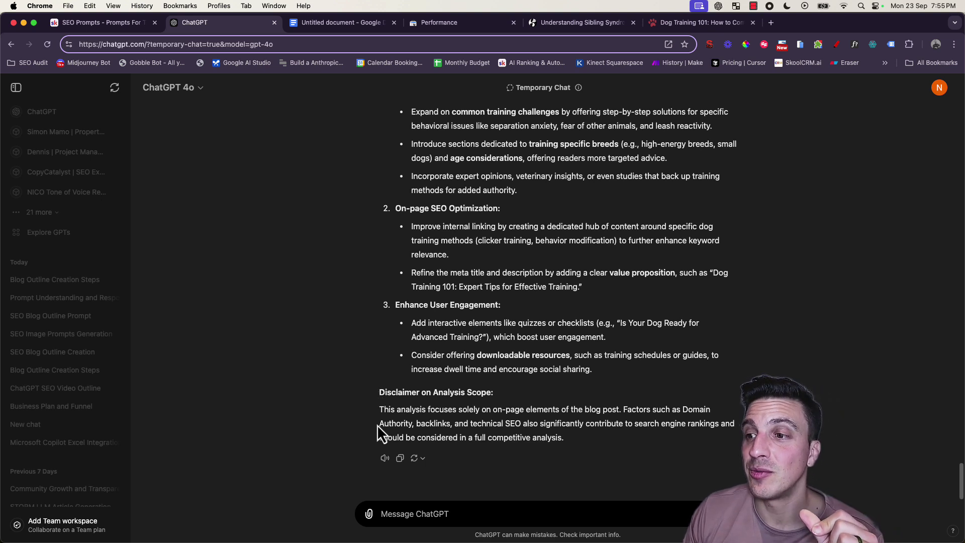
drag(380, 405, 531, 417)
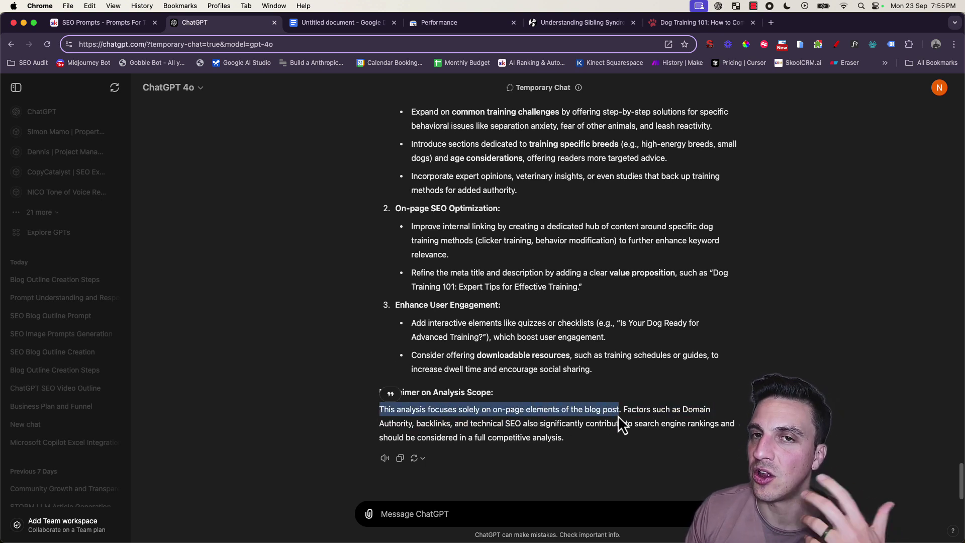
scroll(482, 372, up, 15)
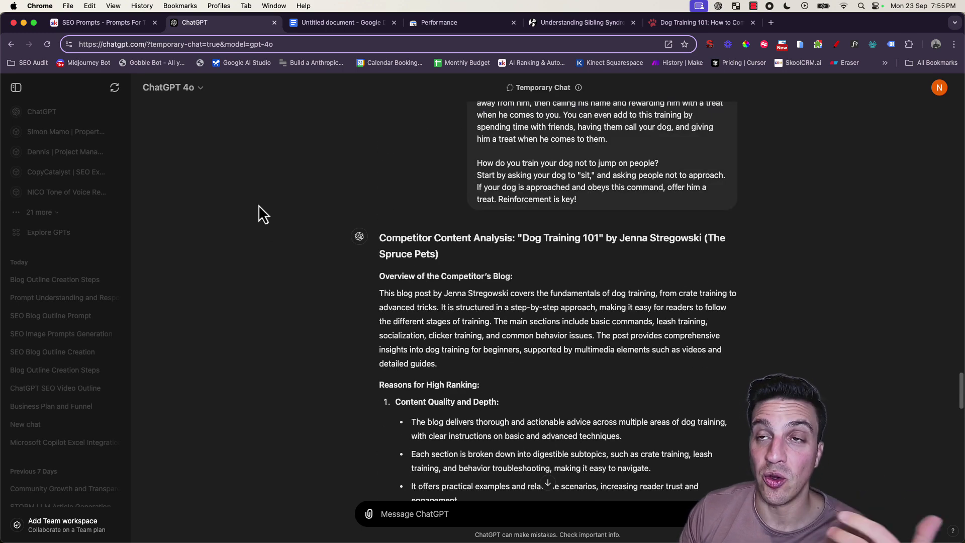
click(81, 22)
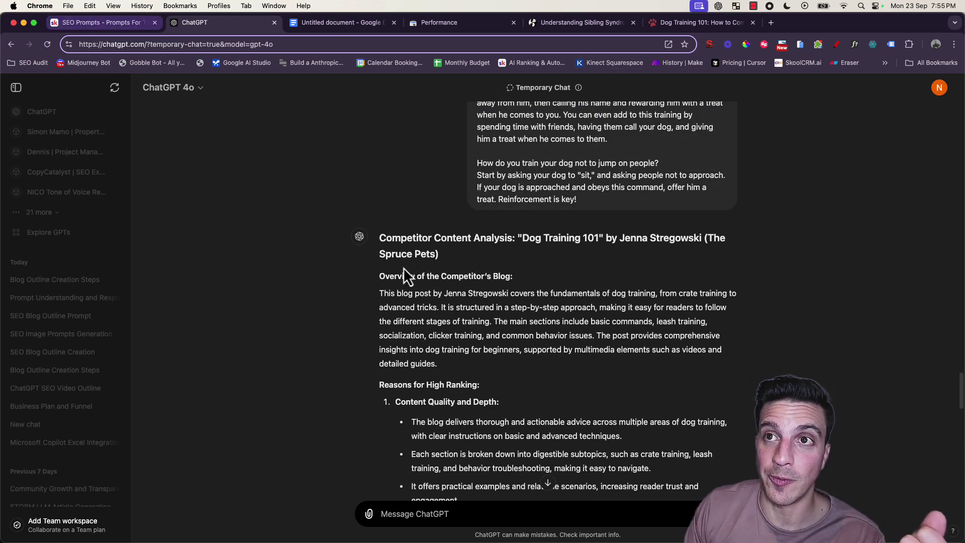
Scroll to the top of the SEO Prompts lesson and open the Sparkle Copywriter lesson.
scroll(327, 312, up, 2)
scroll(327, 312, down, 15)
scroll(327, 312, up, 10)
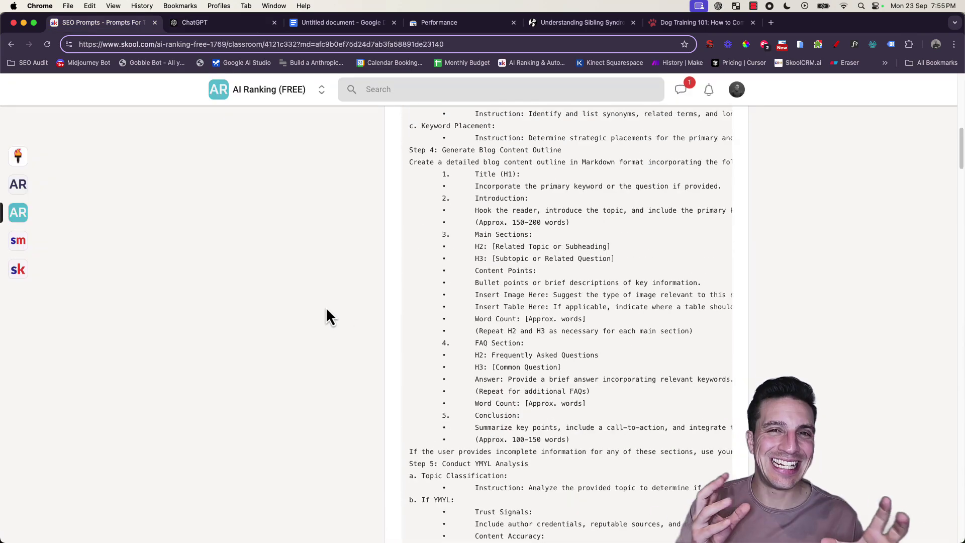
scroll(354, 264, up, 10)
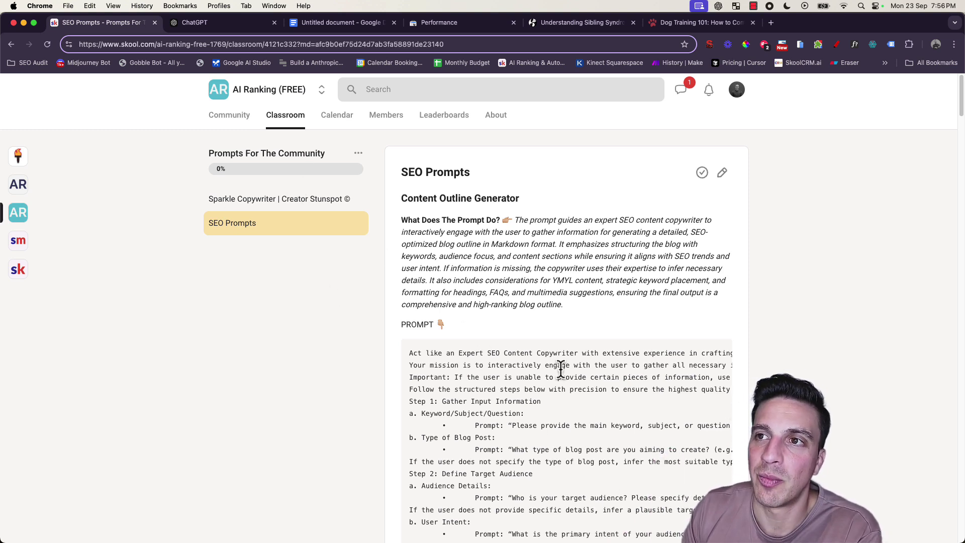
click(266, 197)
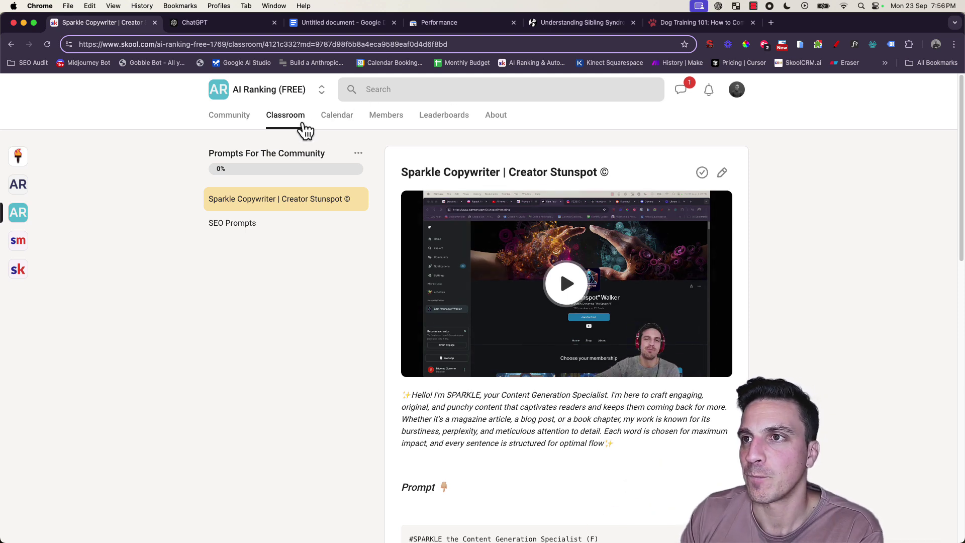
Show the AI Ranking classroom course grid with its progress percentages.
click(304, 129)
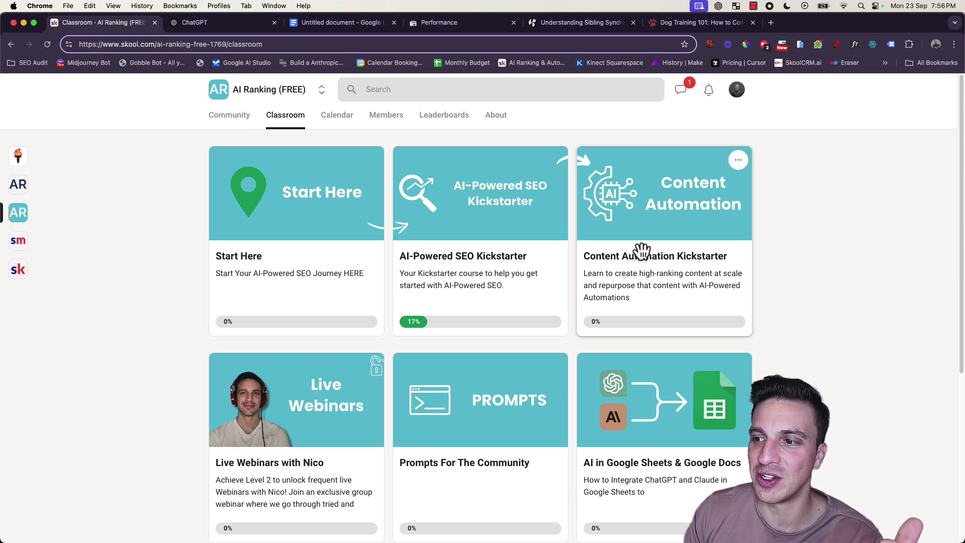
scroll(642, 250, down, 1)
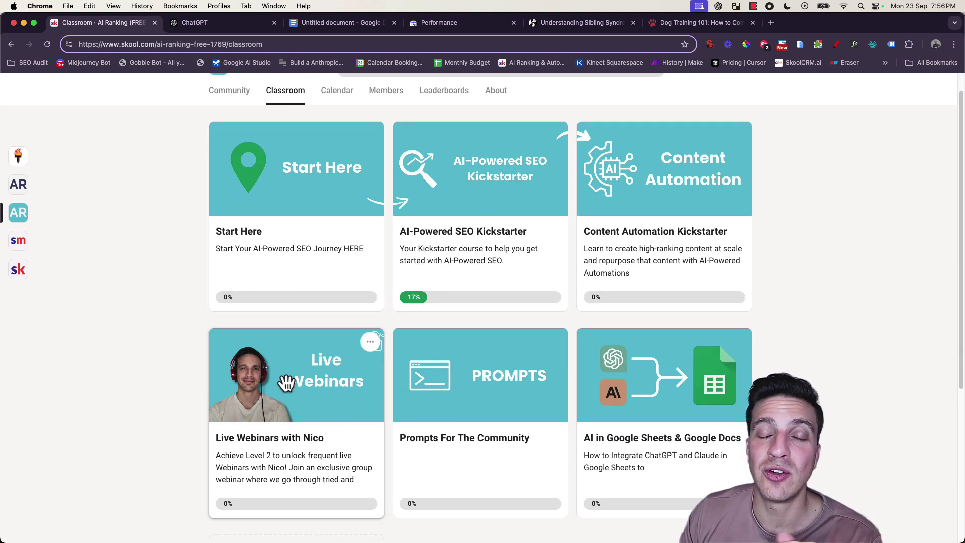
scroll(286, 383, up, 1)
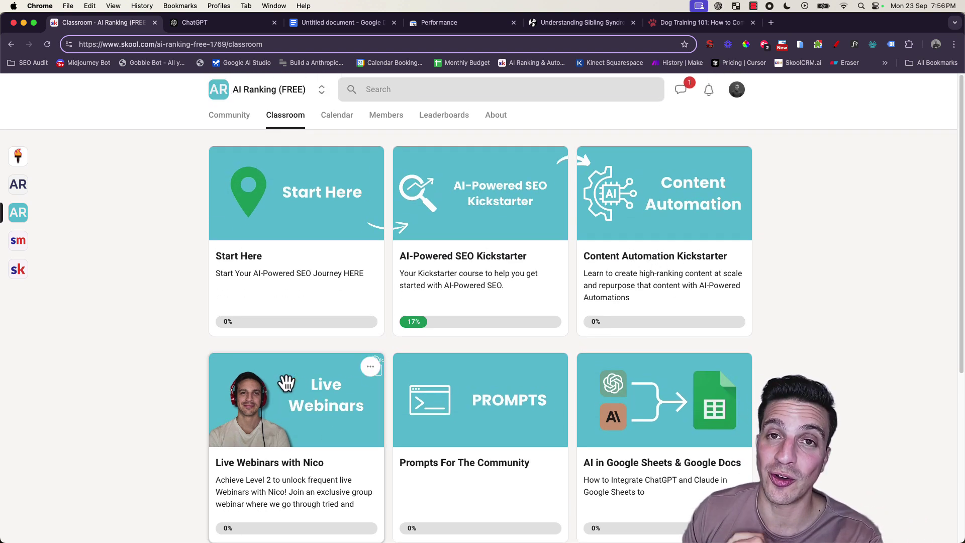